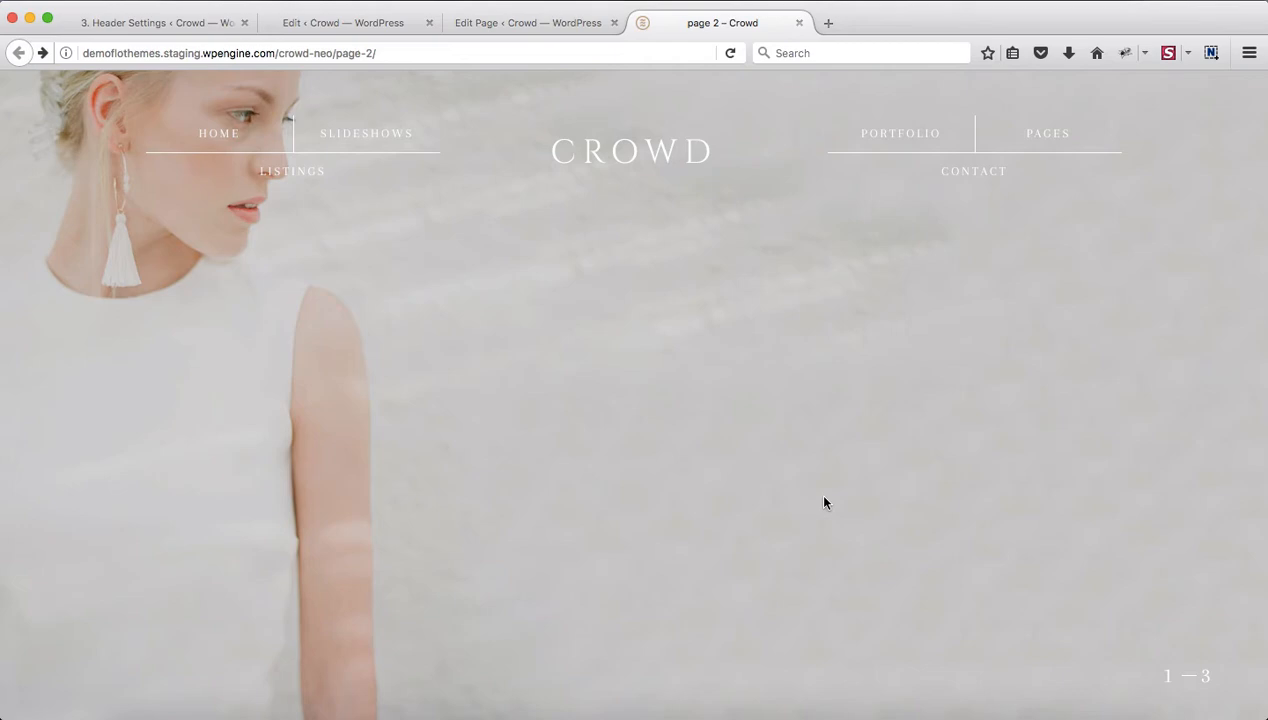
- Open the Slideshow block's settings in the layout of page 2
key(ctrl+Tab)
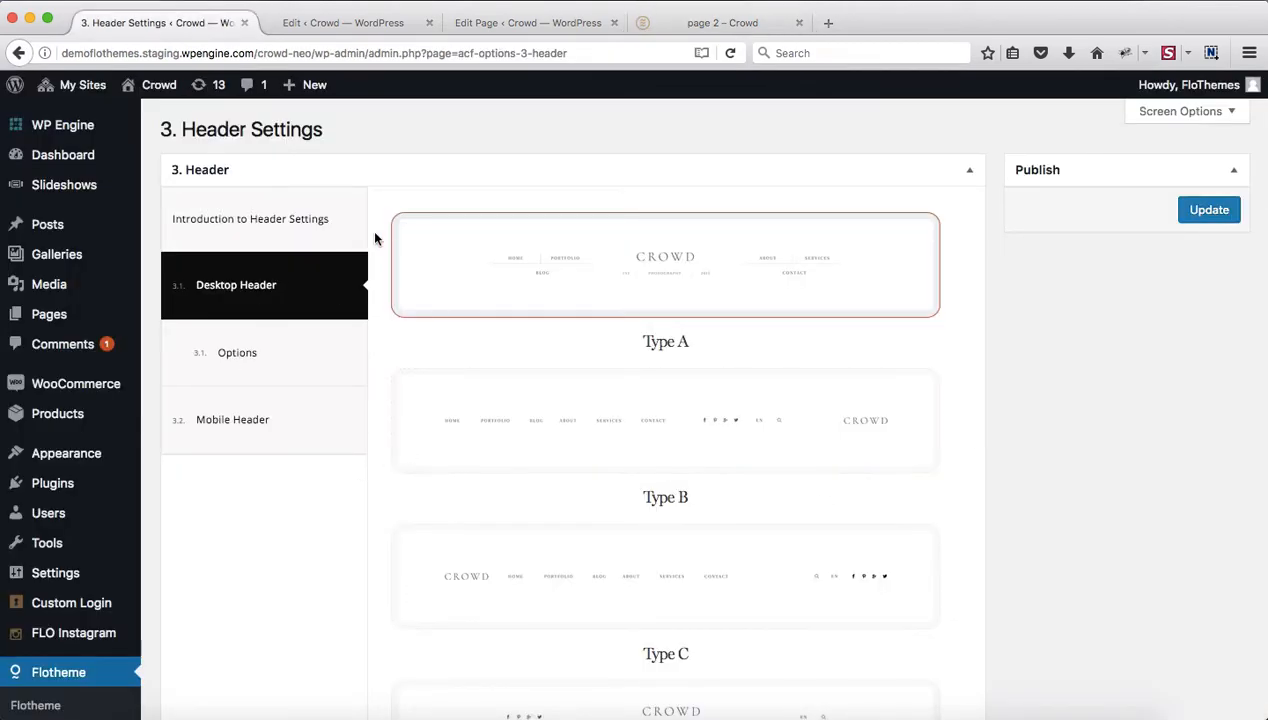
click(538, 20)
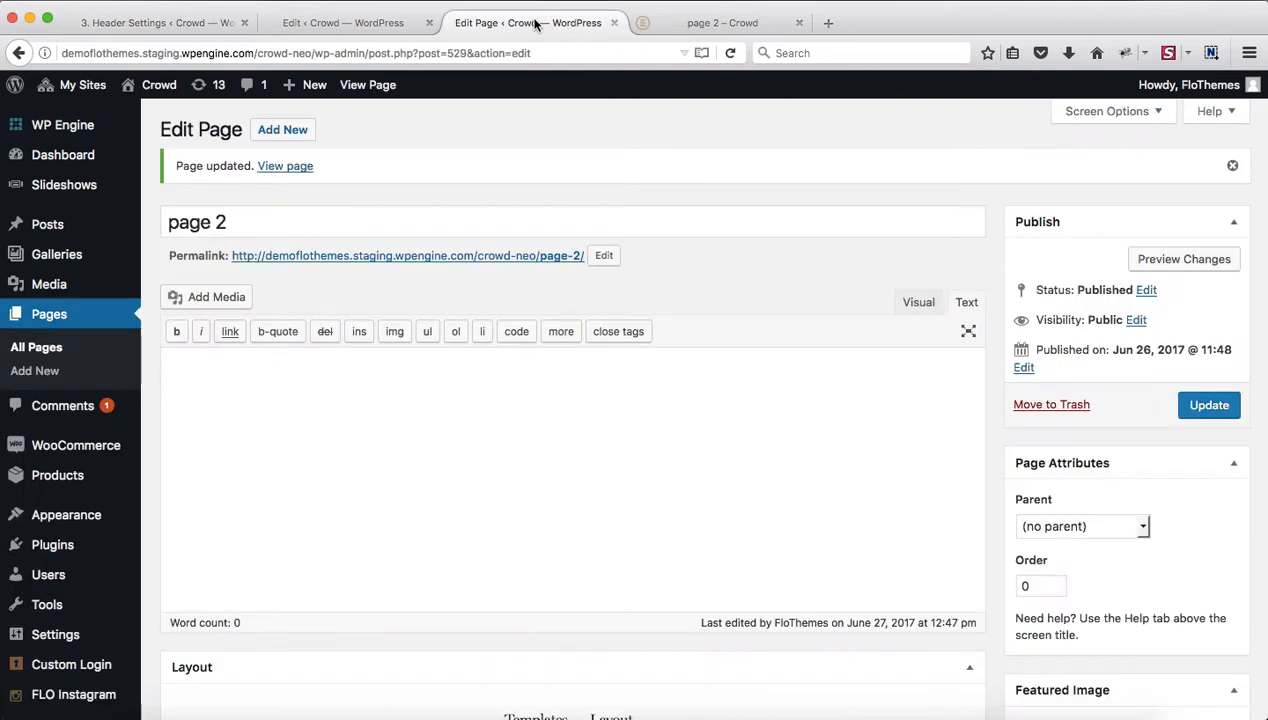
scroll(371, 365, down, 3)
scroll(373, 373, down, 2)
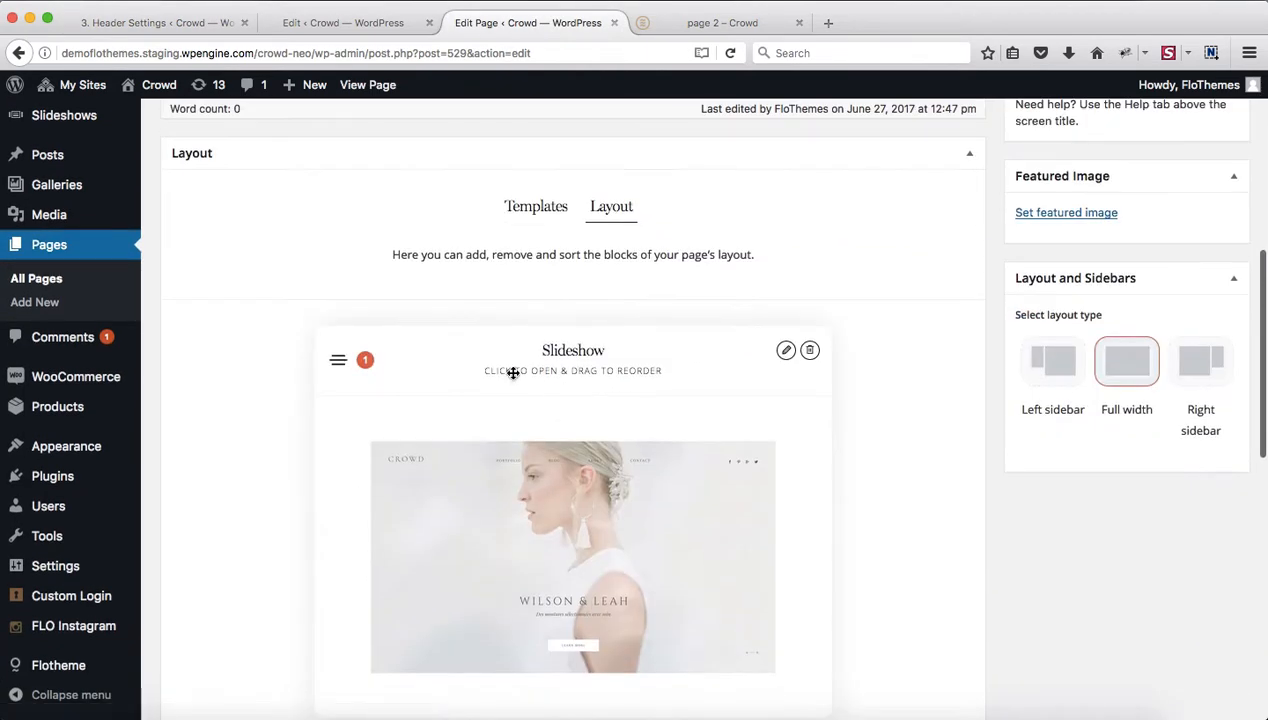
click(498, 365)
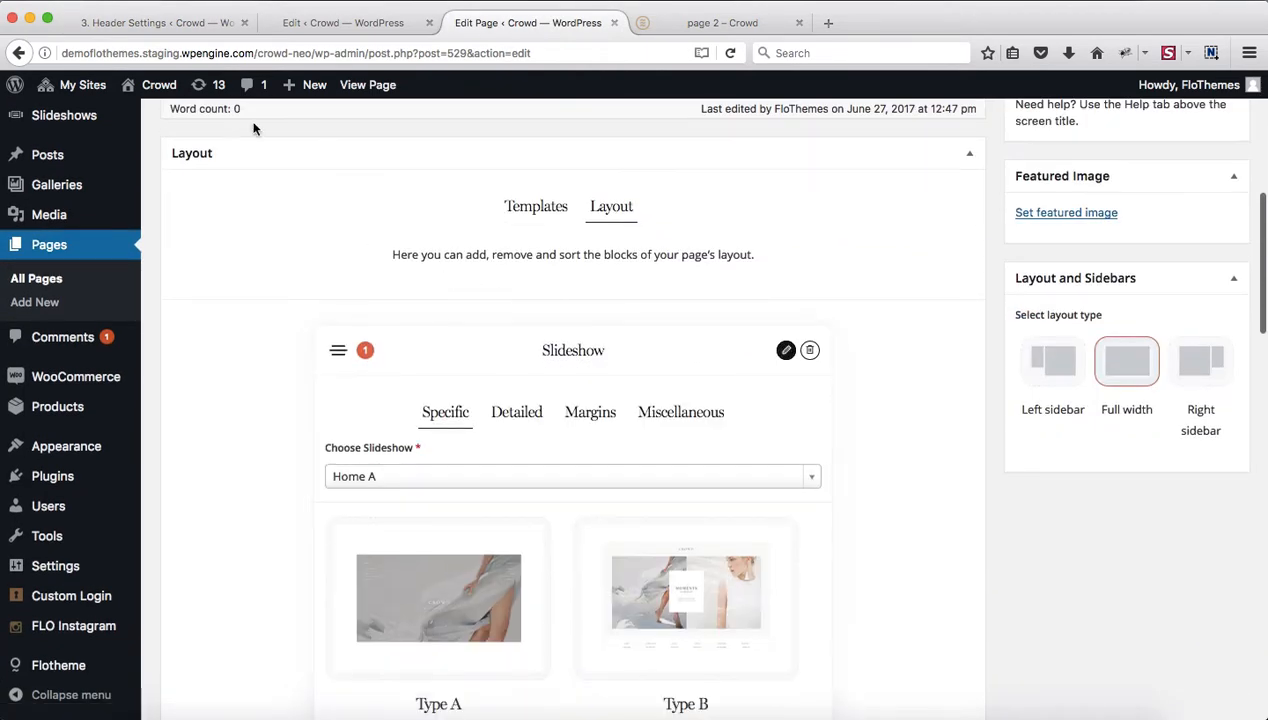
- Compare the desktop header types in Header Settings with page 2's slideshow types and the header on the live page
click(181, 22)
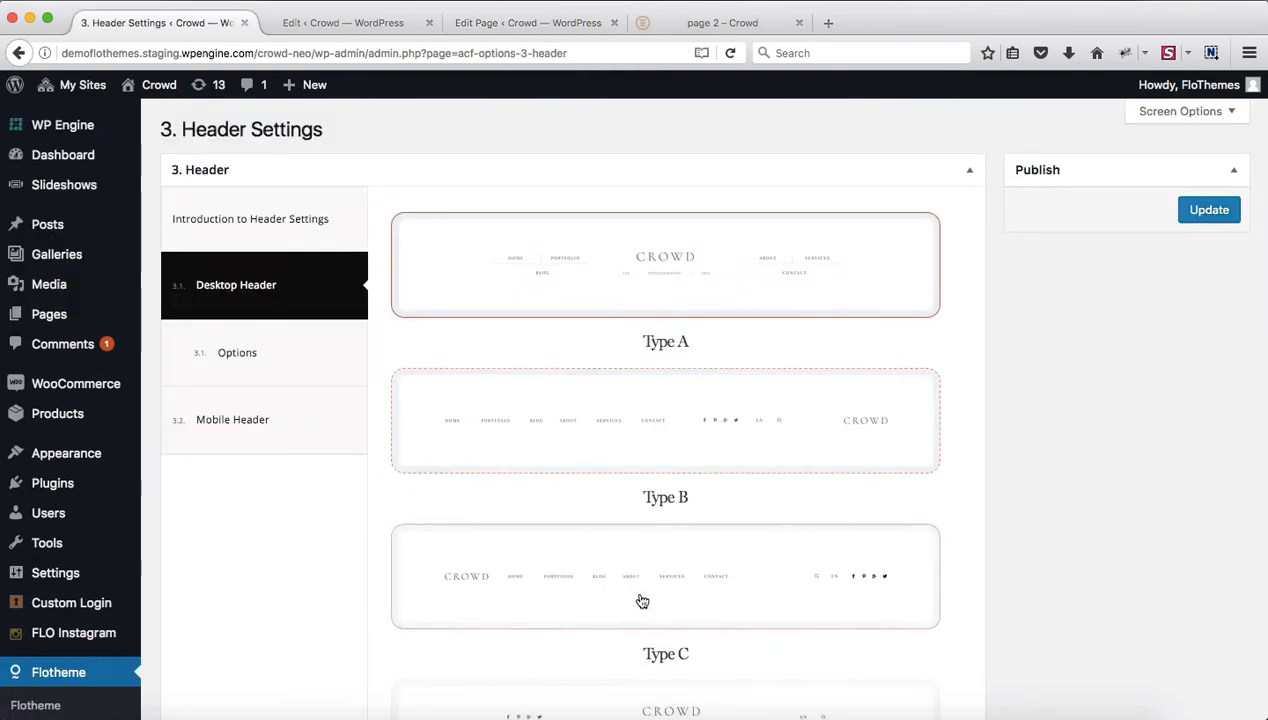
click(510, 22)
scroll(690, 288, down, 5)
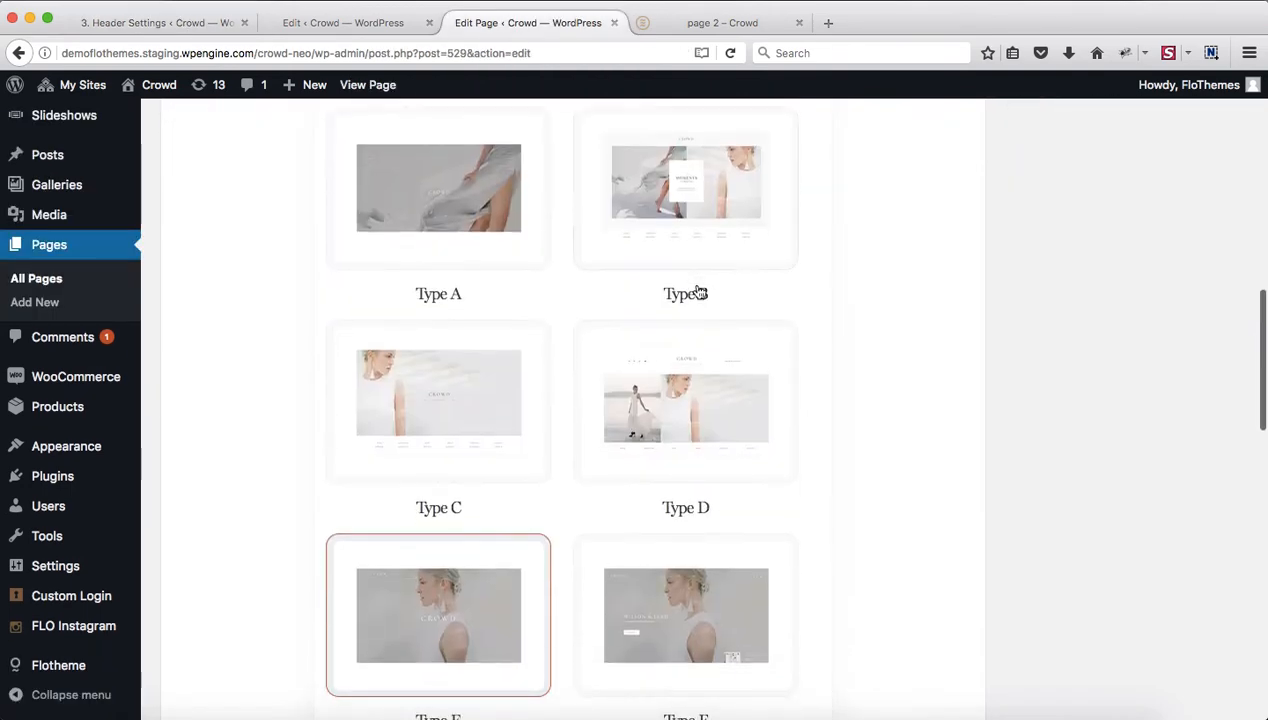
click(515, 236)
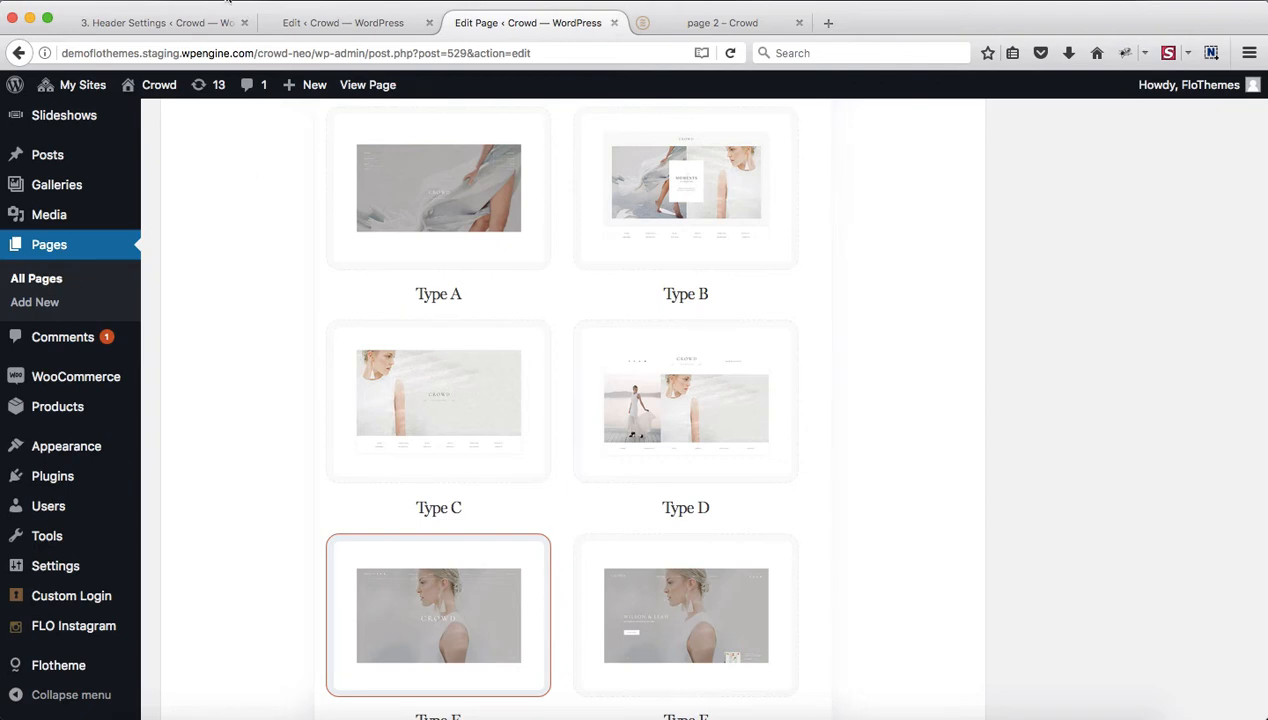
click(193, 22)
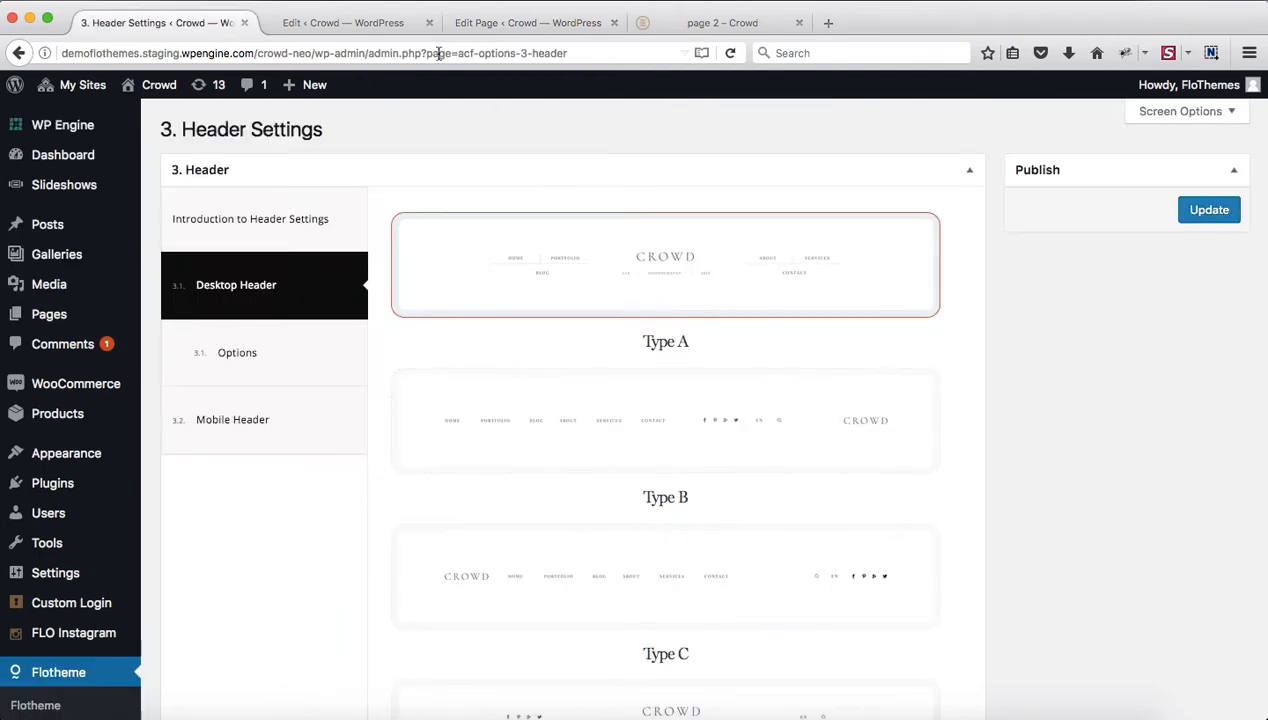
click(512, 22)
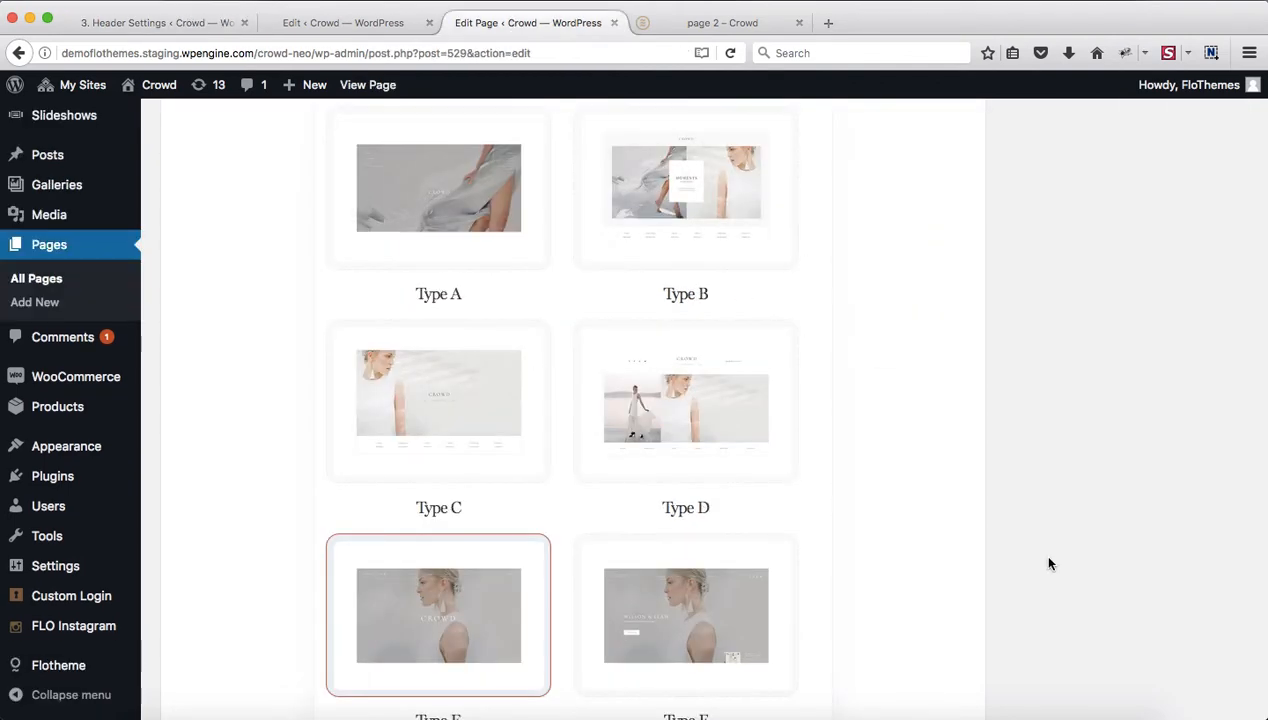
scroll(1038, 433, down, 3)
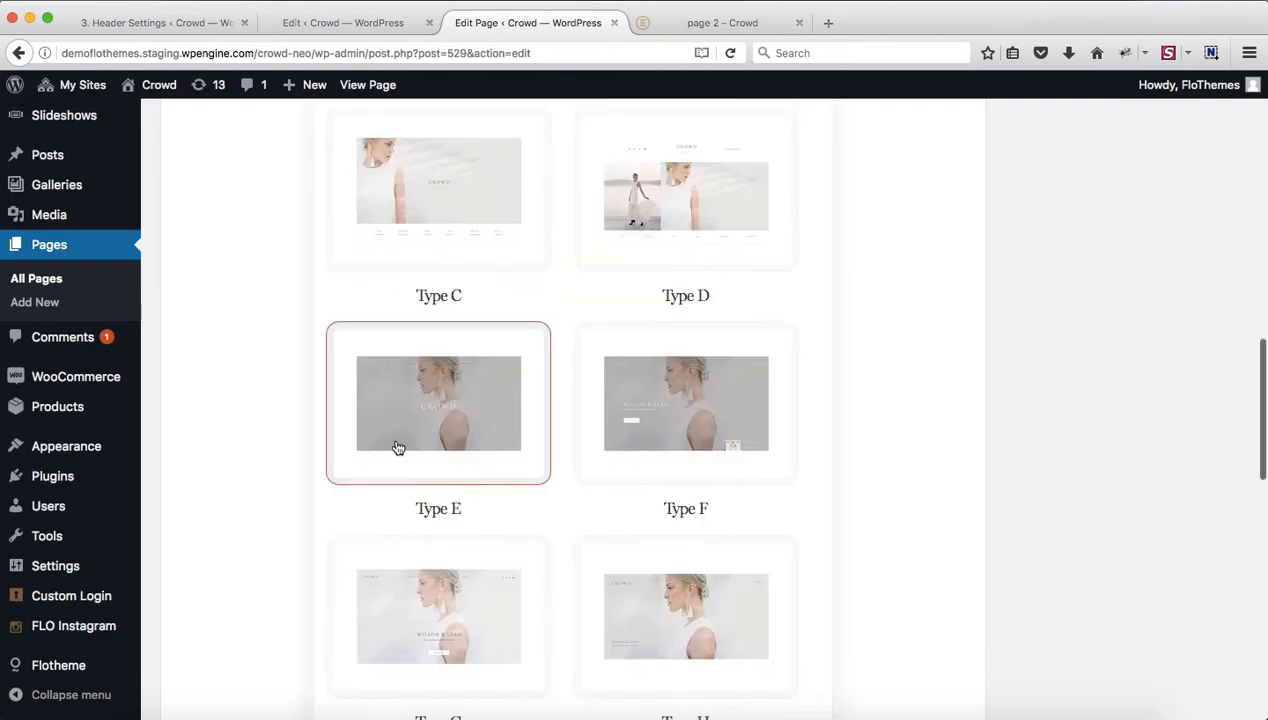
click(706, 28)
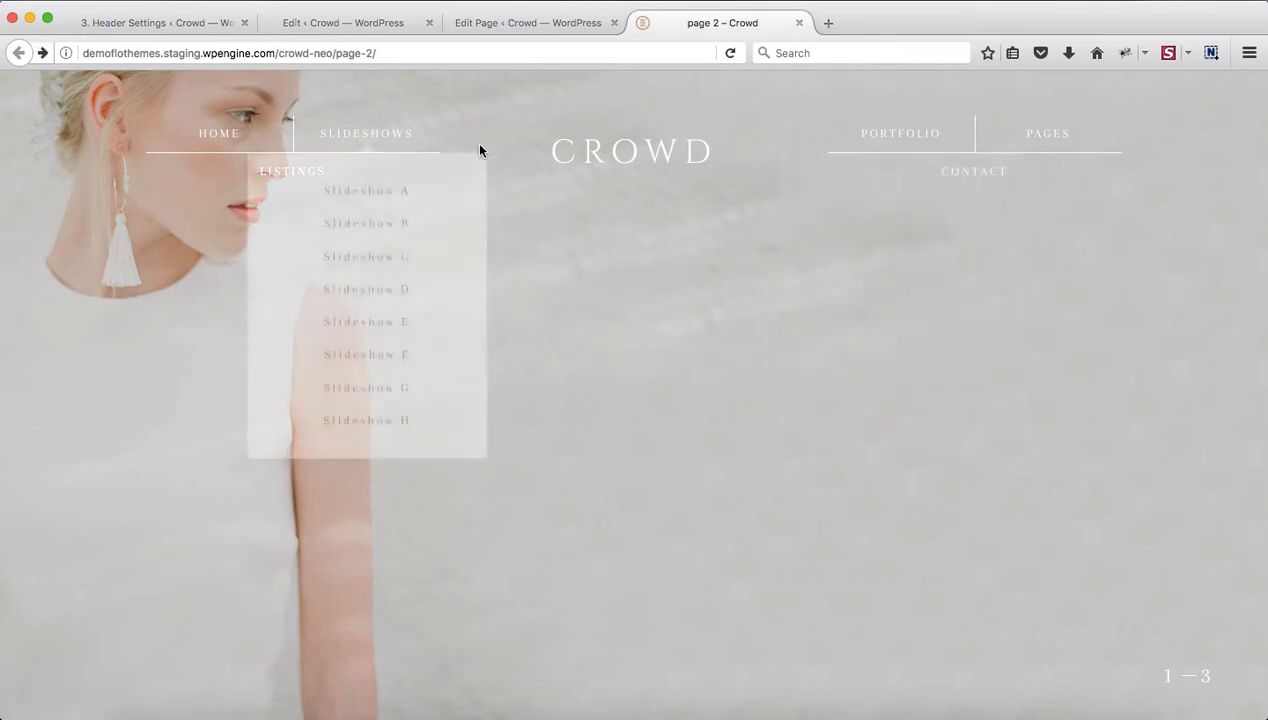
- Set the Slideshow block on page 2 to Type A and update the page
click(167, 25)
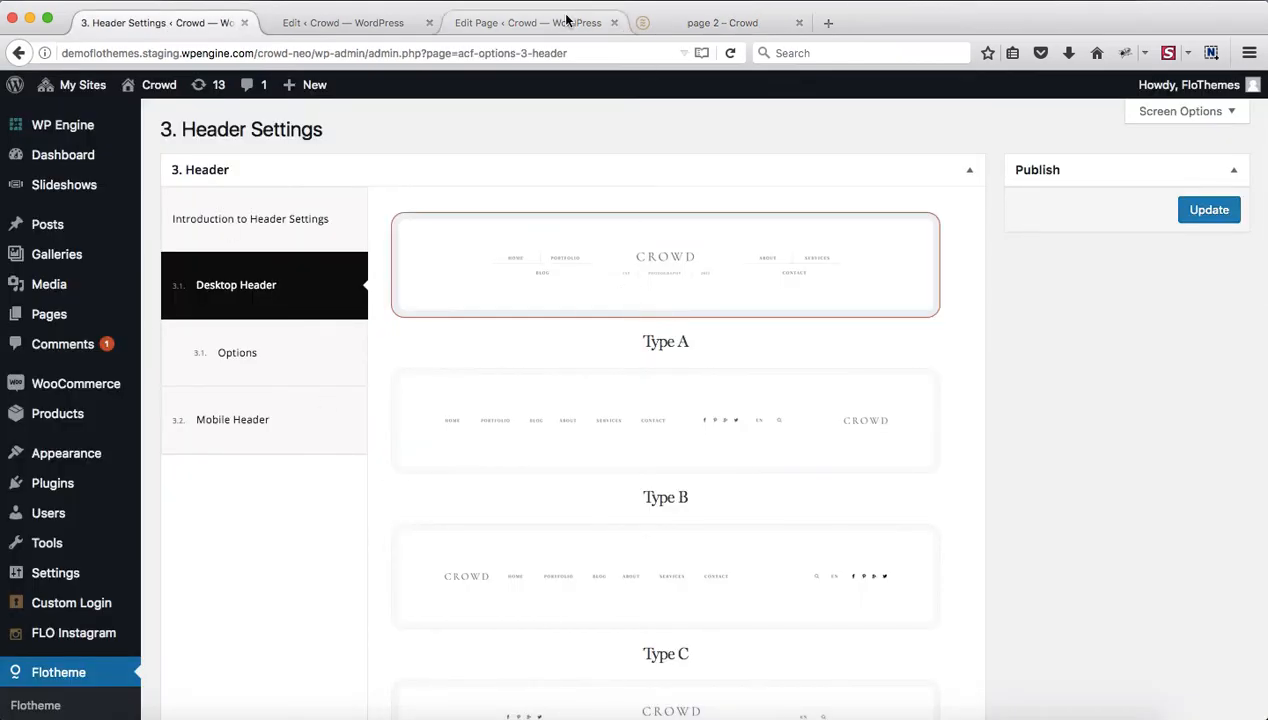
click(521, 21)
scroll(483, 231, up, 3)
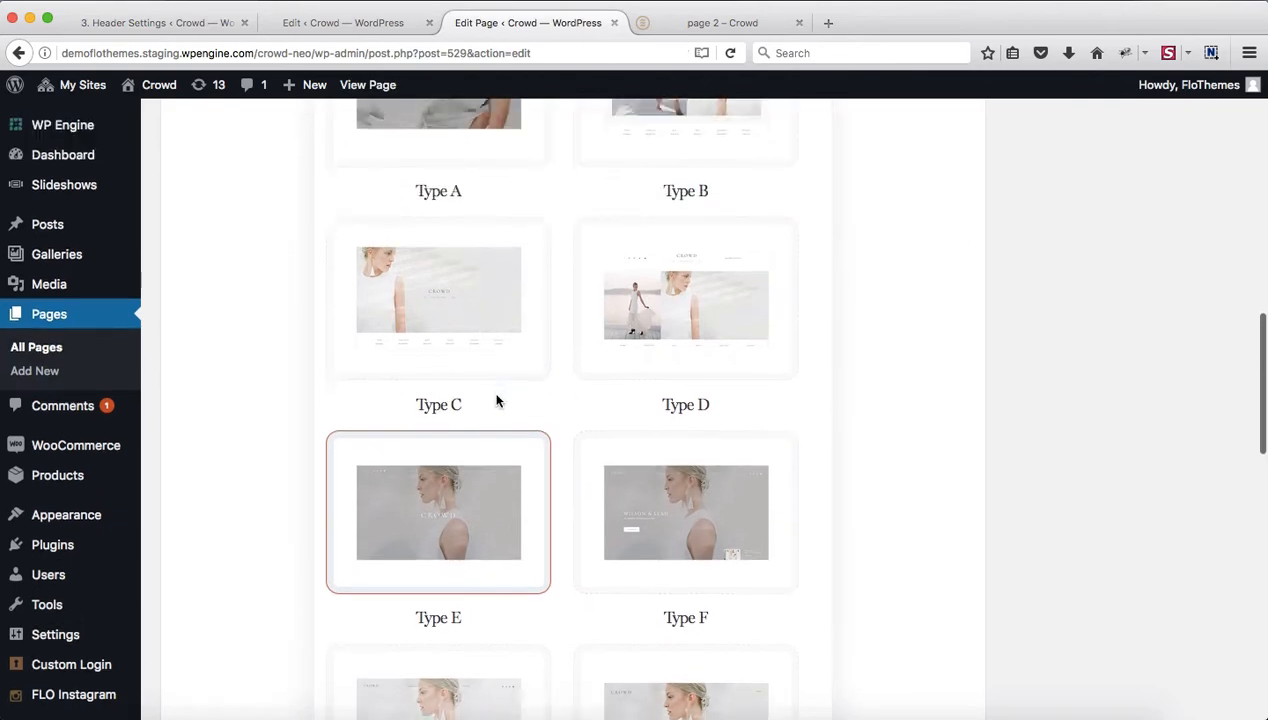
scroll(1042, 459, up, 10)
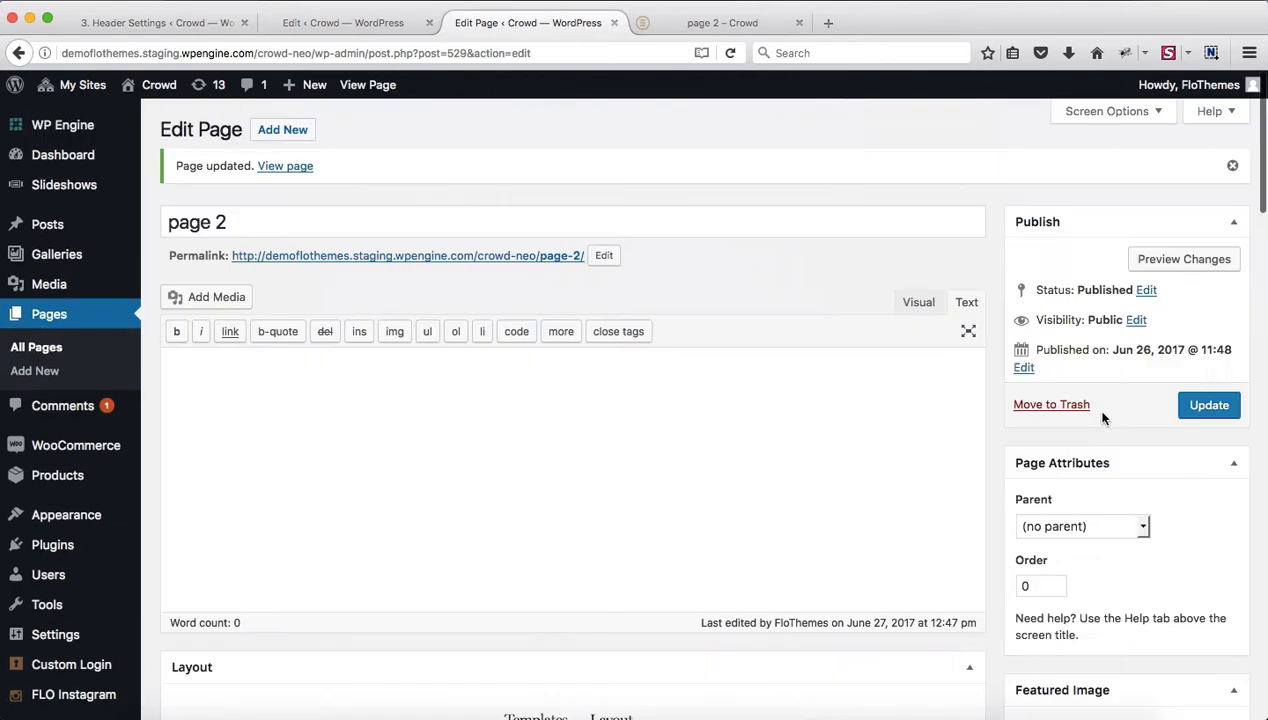
click(1208, 405)
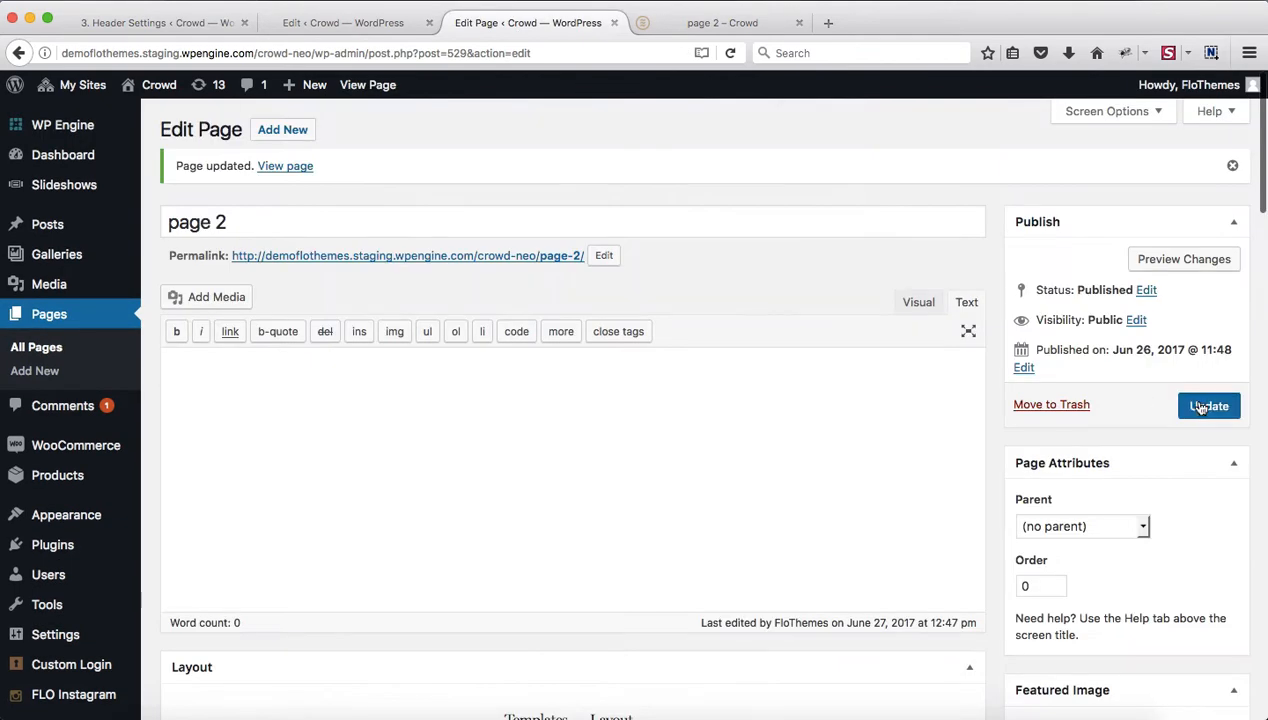
- Reload the live page 2 to check its header, and compare the Contact page's header with the selected desktop header type
click(700, 30)
key(super+r)
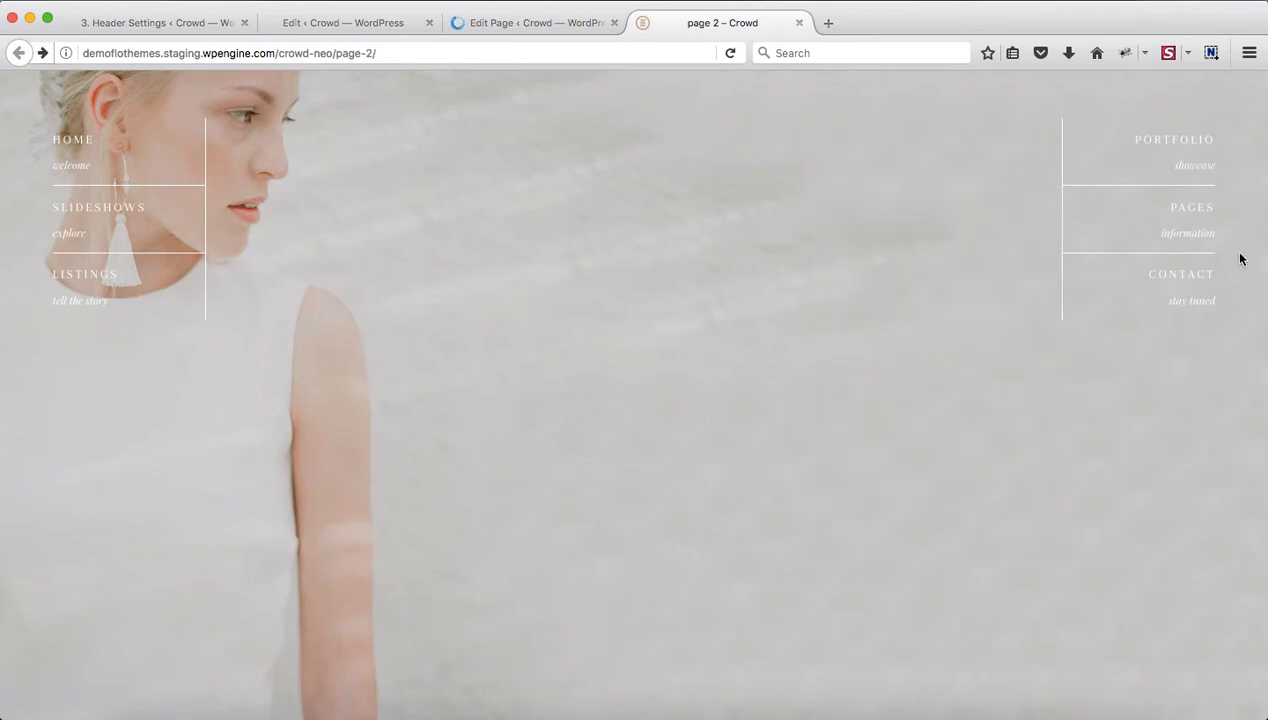
click(1194, 284)
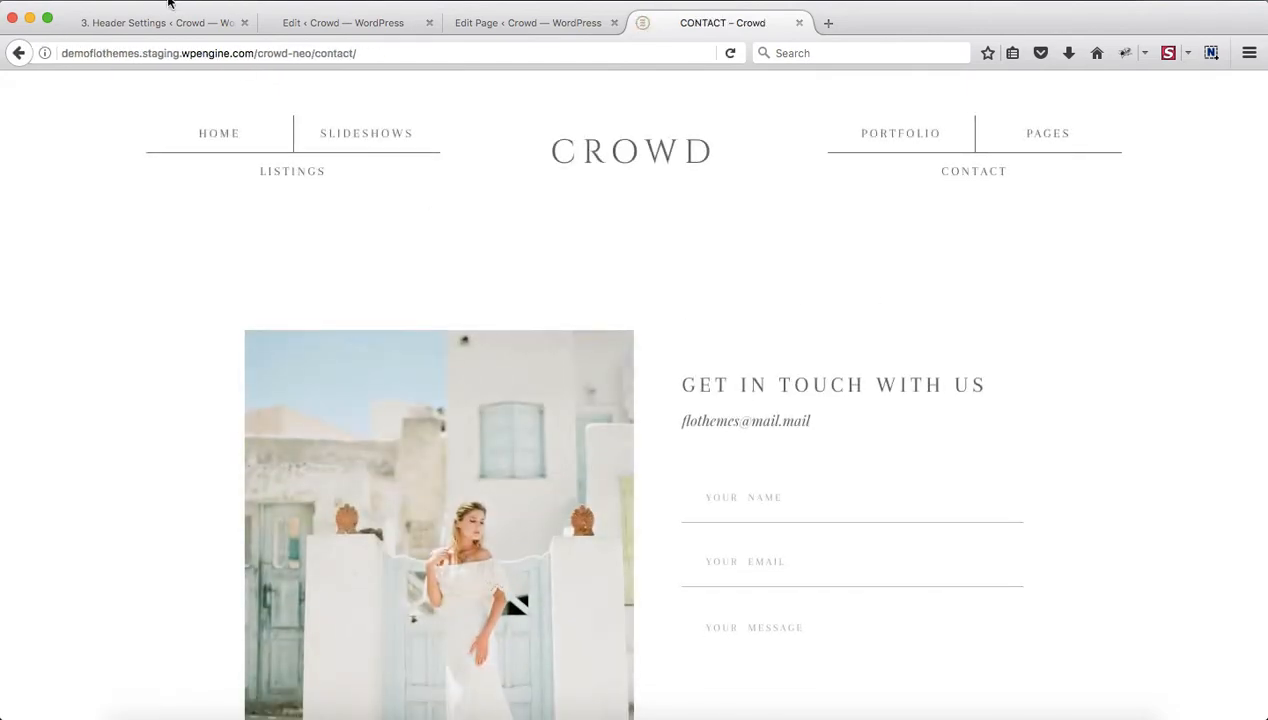
click(120, 23)
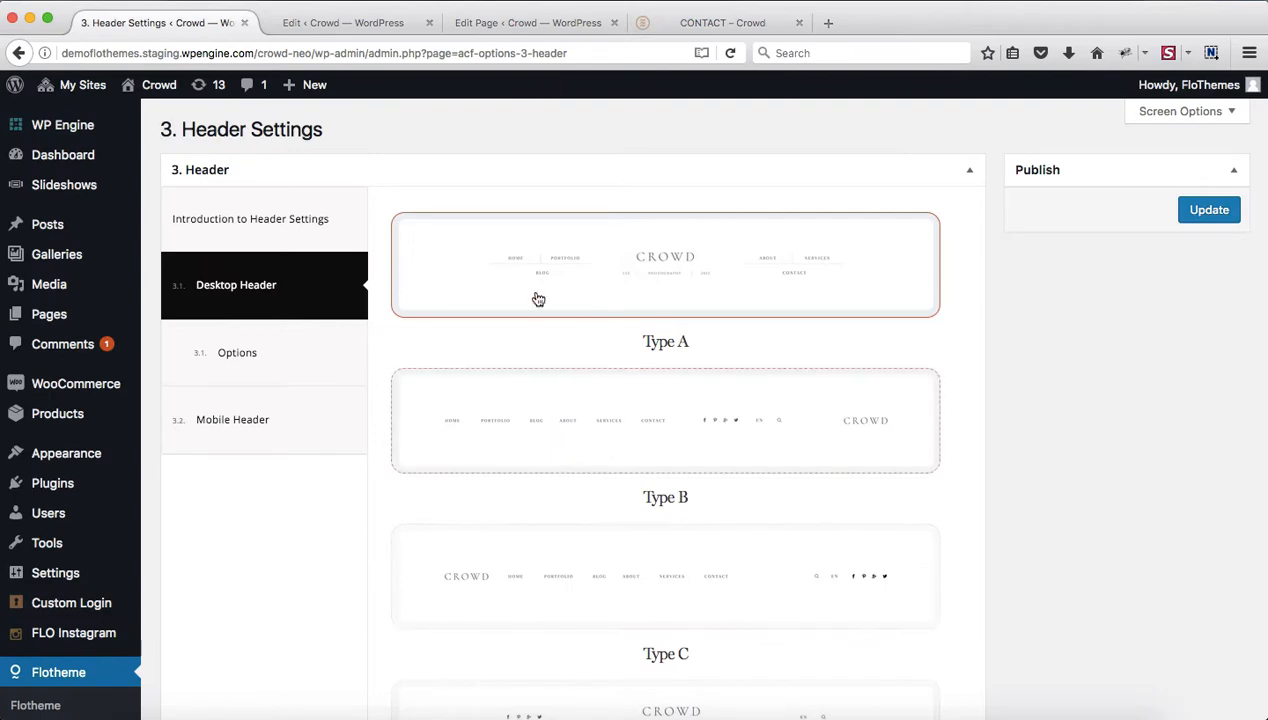
click(700, 26)
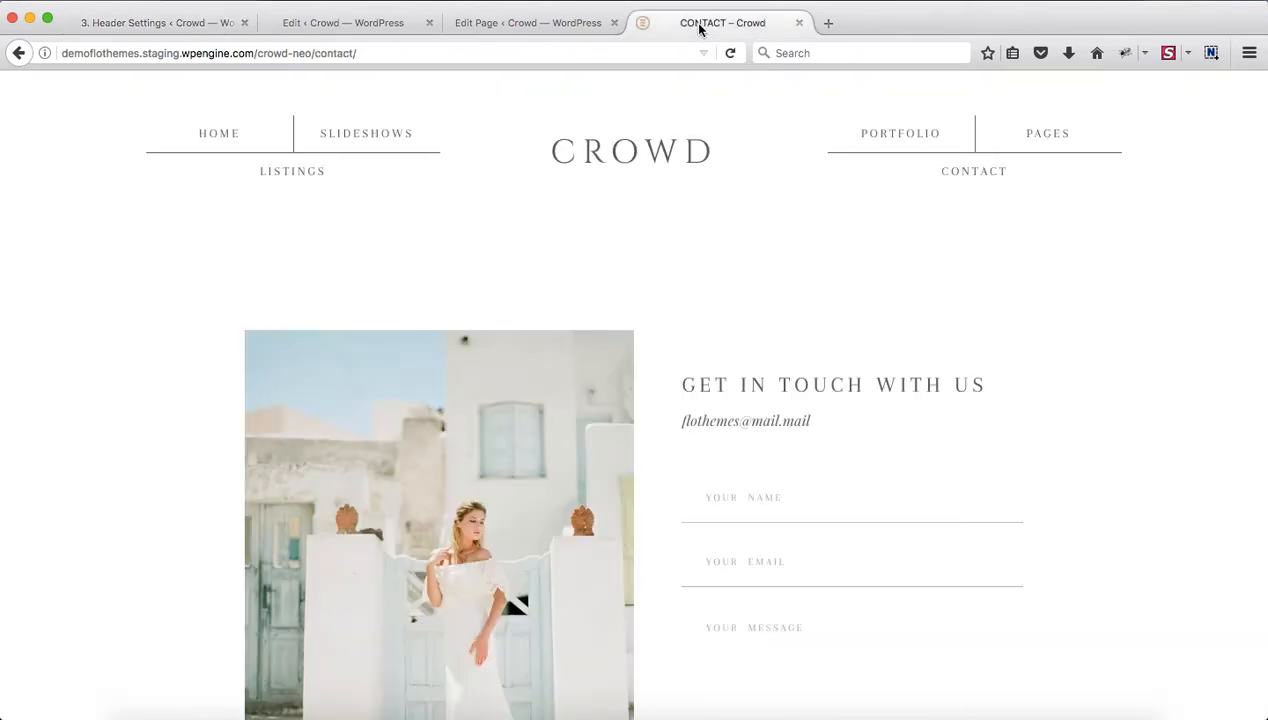
- Set the Slideshow block on page 2 to Type E and update the page
click(574, 23)
scroll(531, 304, down, 3)
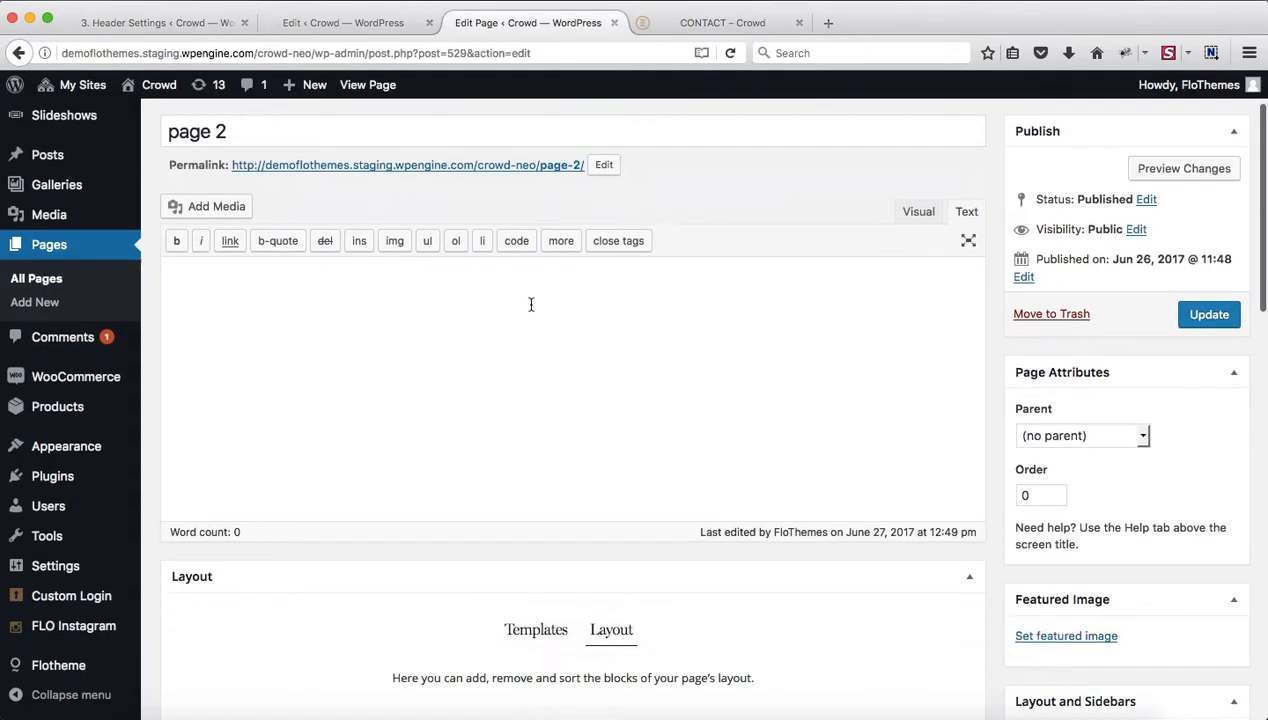
scroll(531, 304, down, 5)
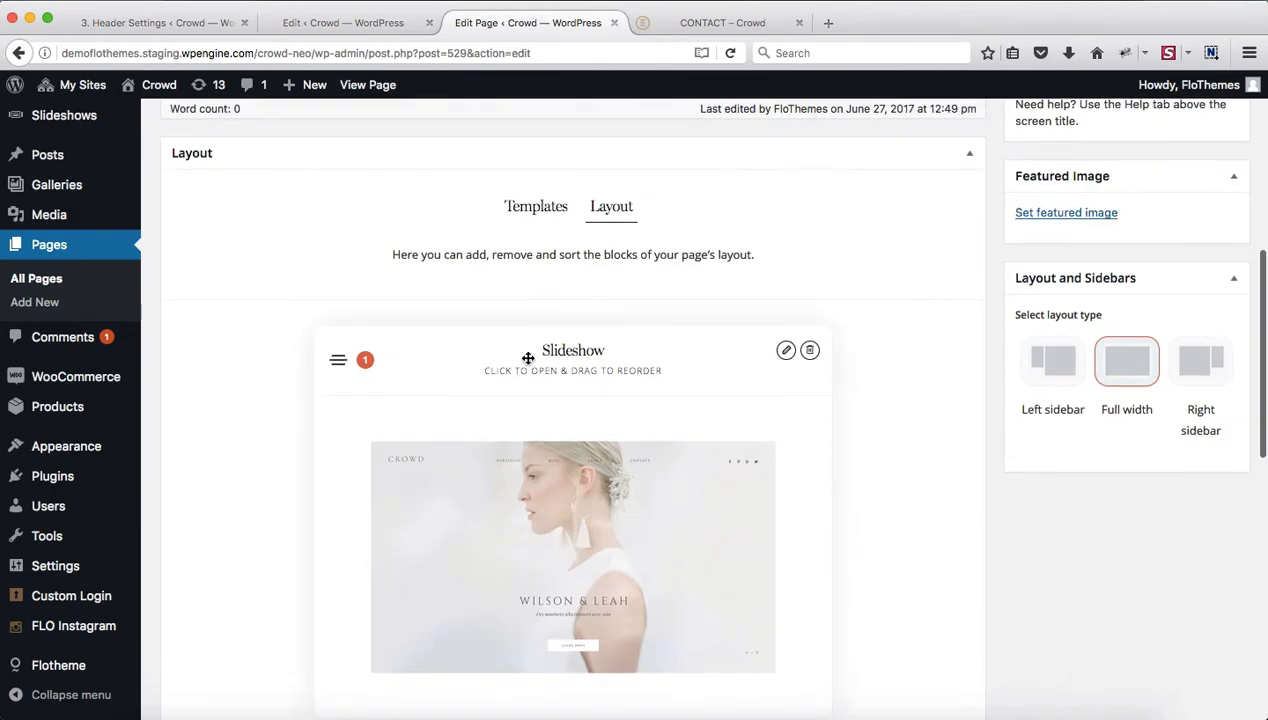
click(522, 352)
scroll(526, 362, down, 4)
scroll(512, 455, down, 2)
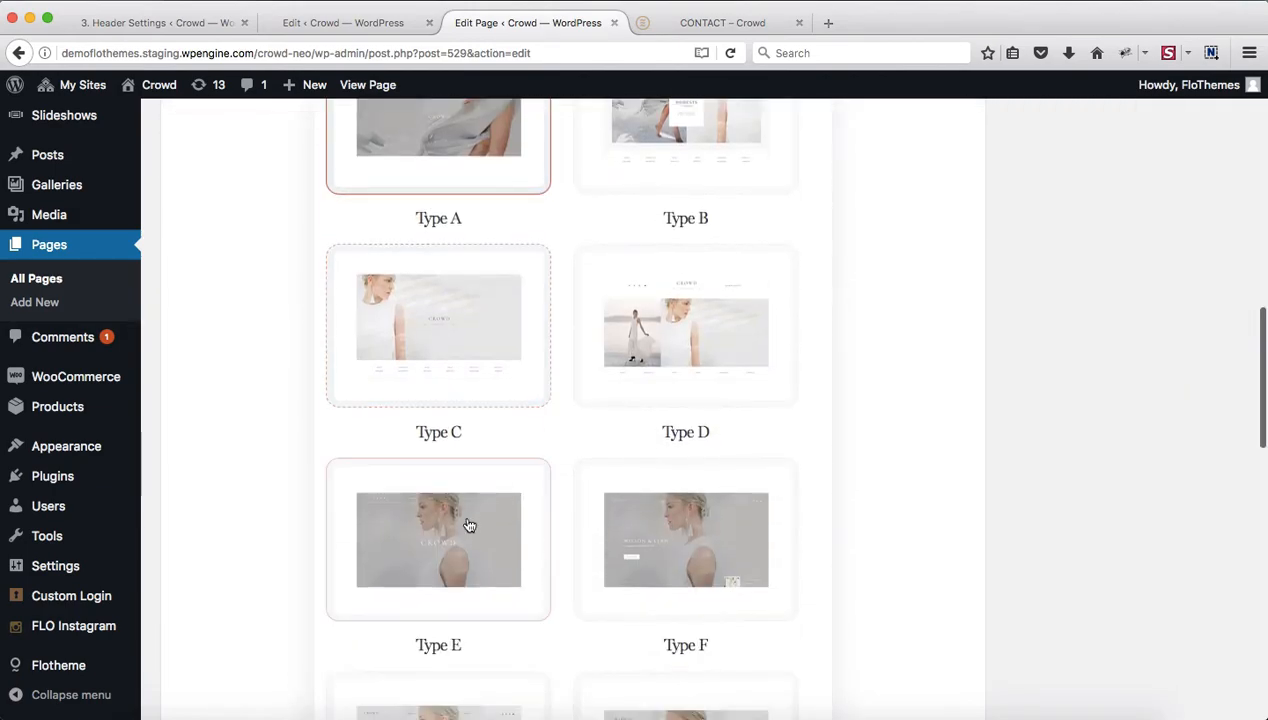
click(470, 526)
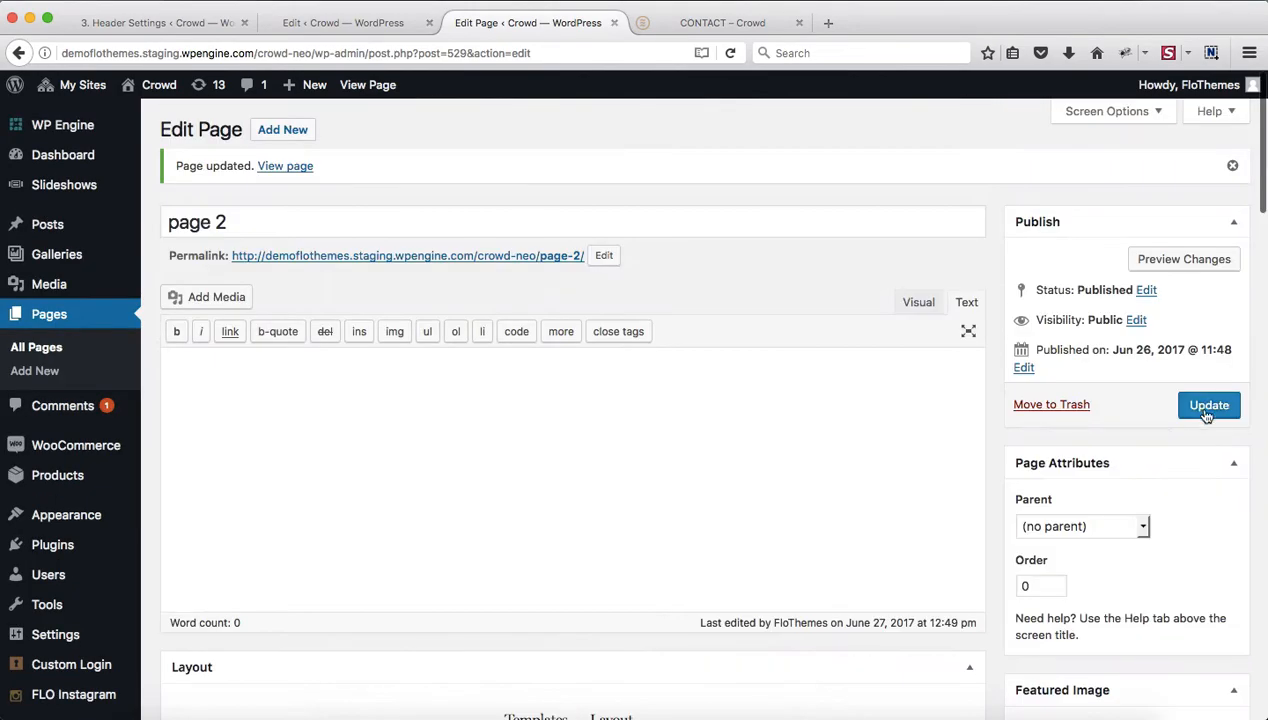
click(1207, 410)
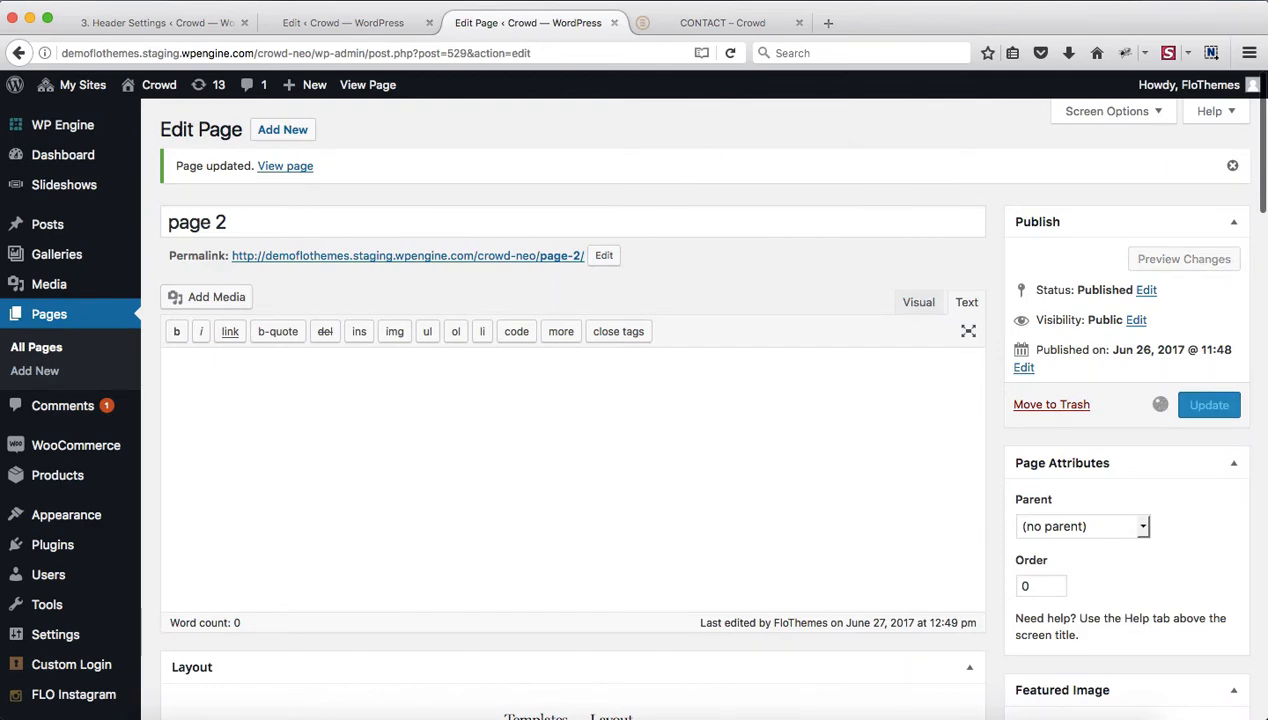
- Open the desktop header Options and compare the Elements Color setting with the header on the Contact page
click(166, 22)
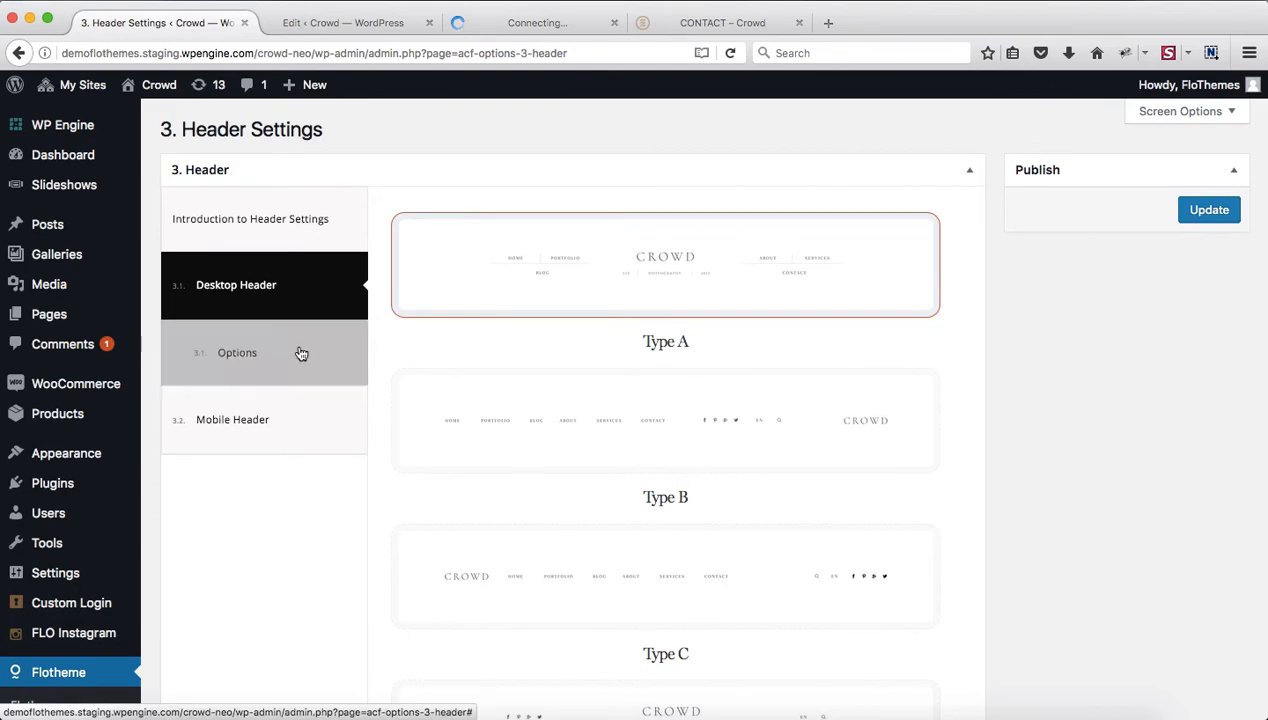
click(262, 360)
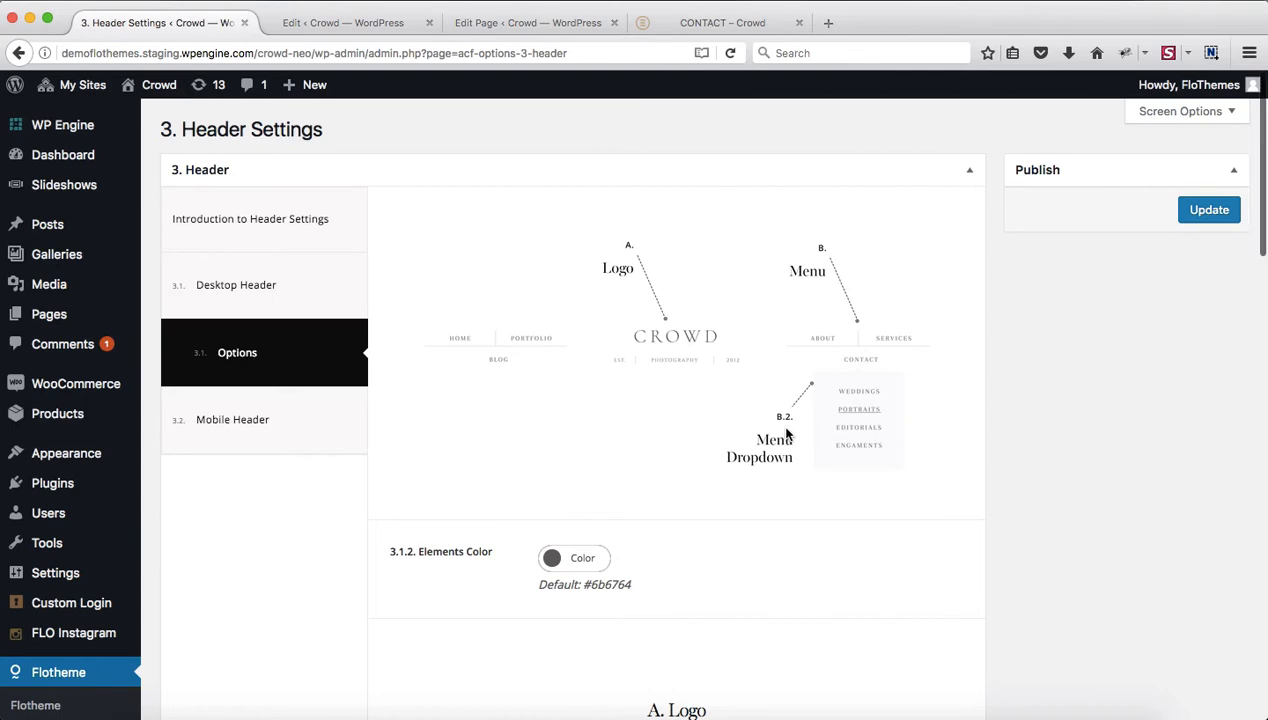
scroll(787, 433, down, 5)
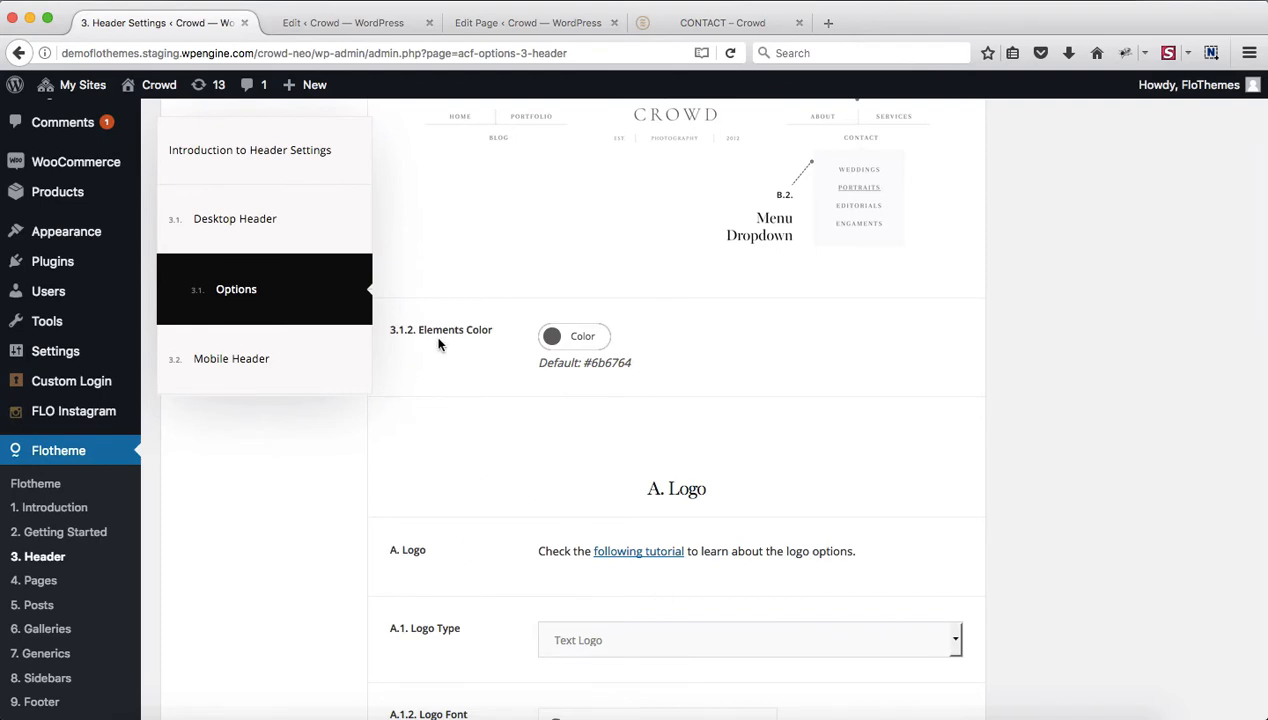
click(668, 27)
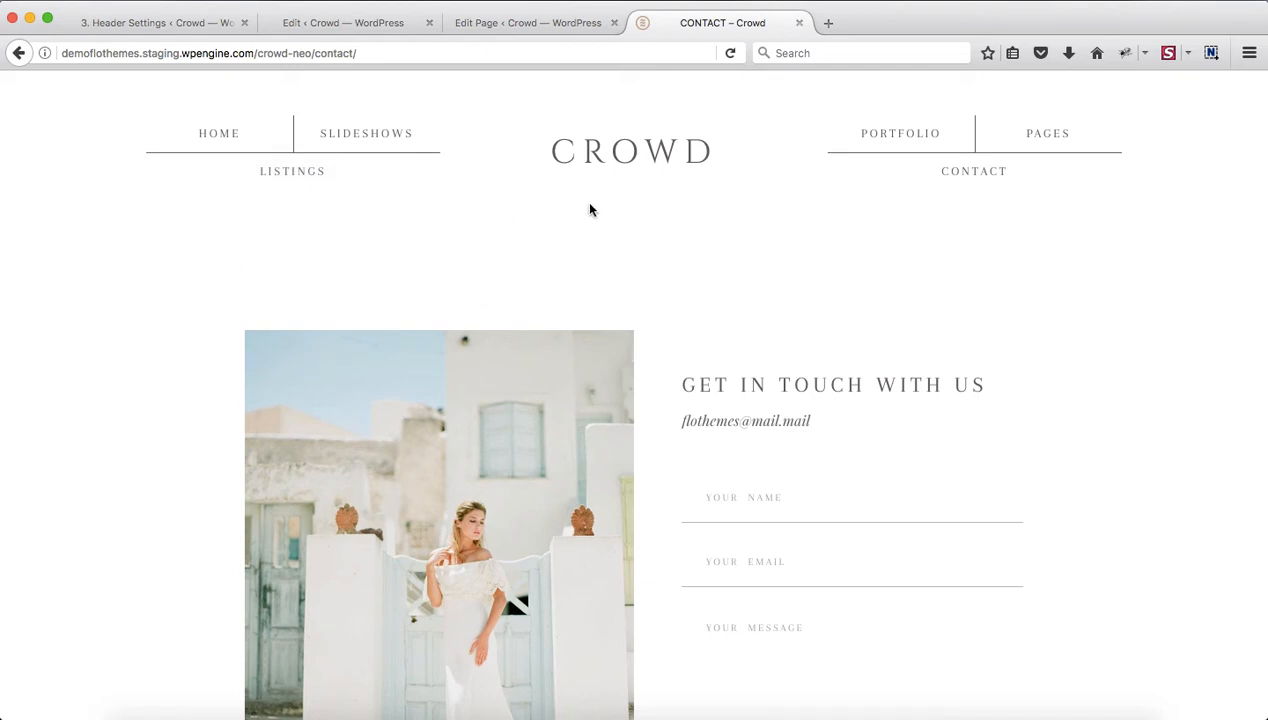
click(138, 24)
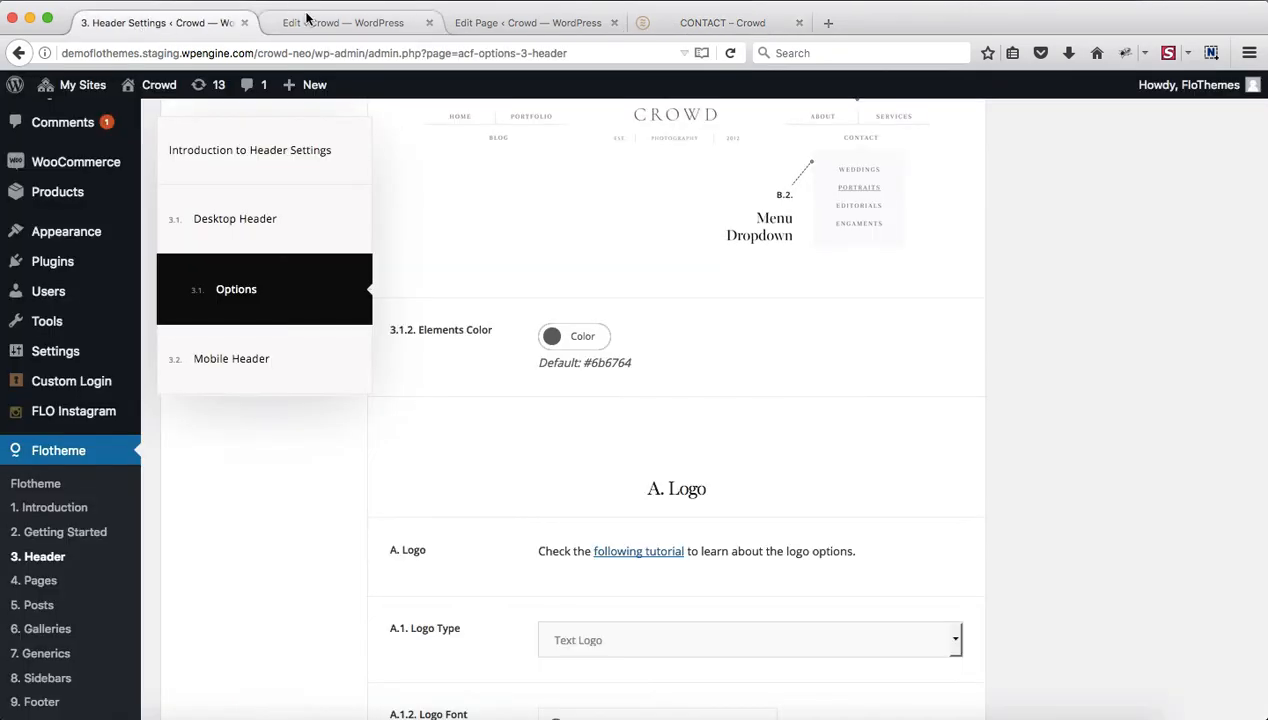
- Examine the first slide's Elements Color setting in the slideshow editor and return to the live Contact page
click(307, 18)
scroll(363, 341, down, 6)
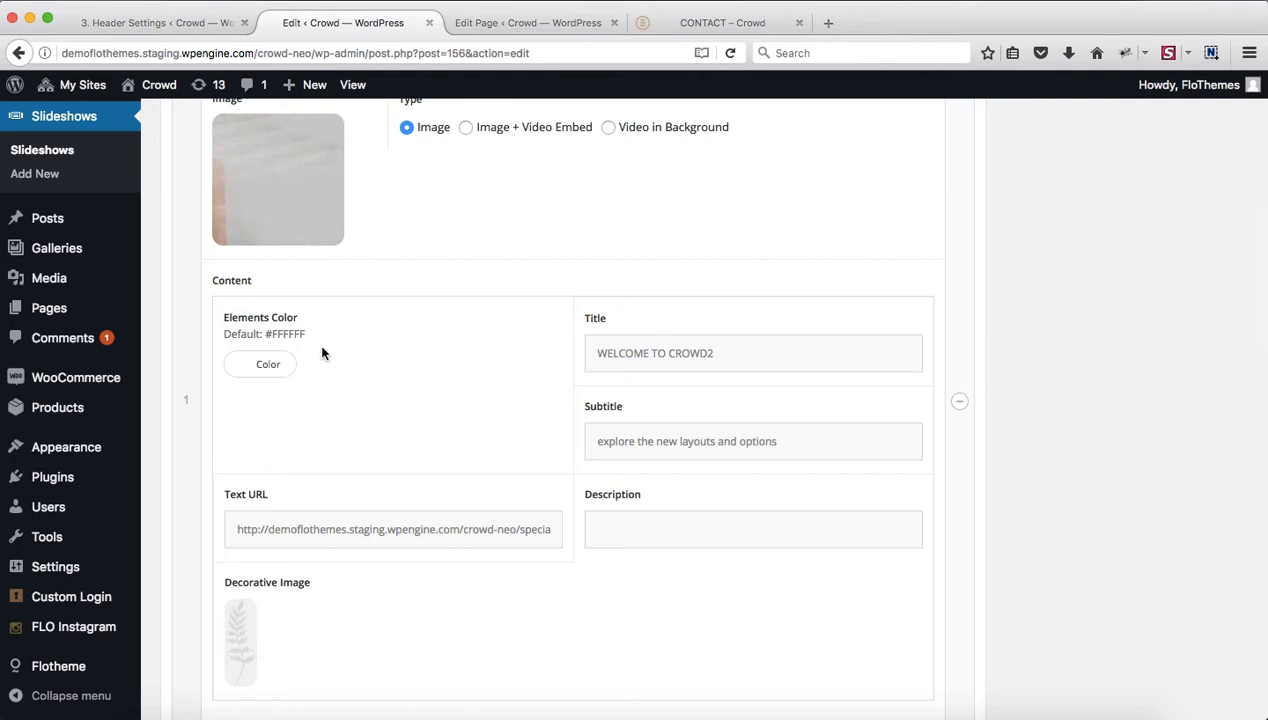
click(710, 34)
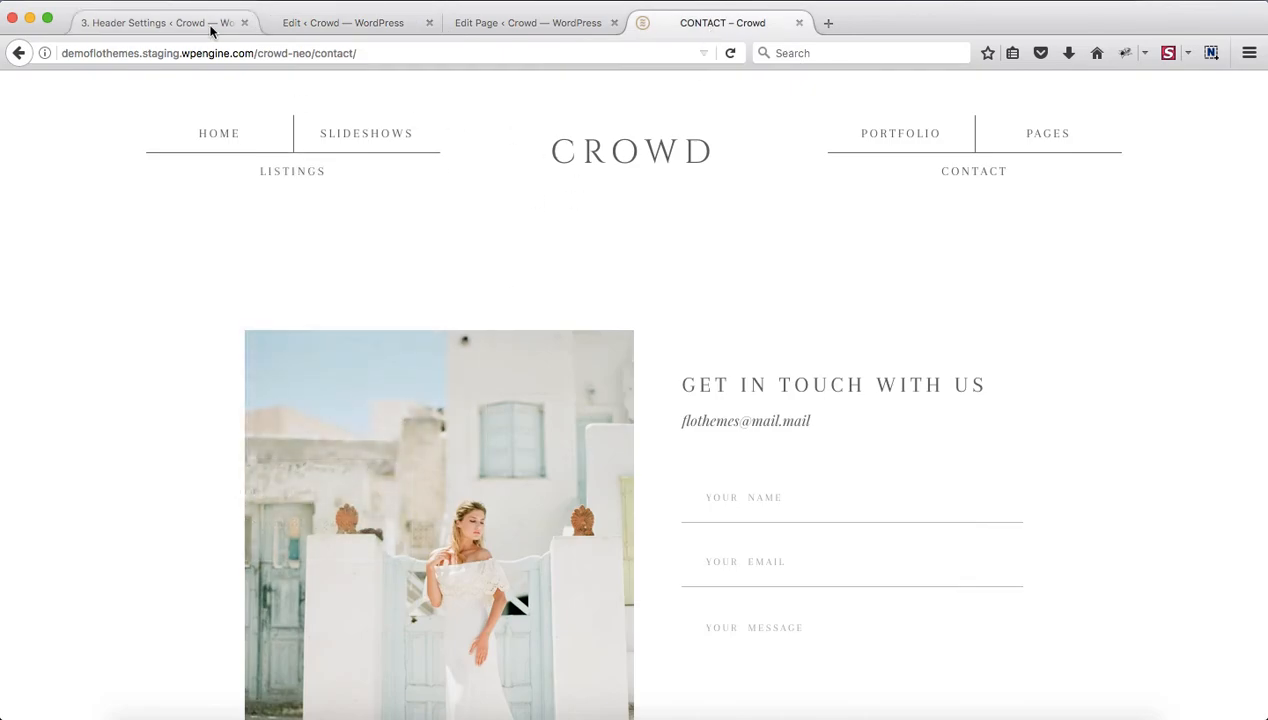
- Examine the logo options for the desktop header, including the available logo types, font, text and width settings
click(160, 22)
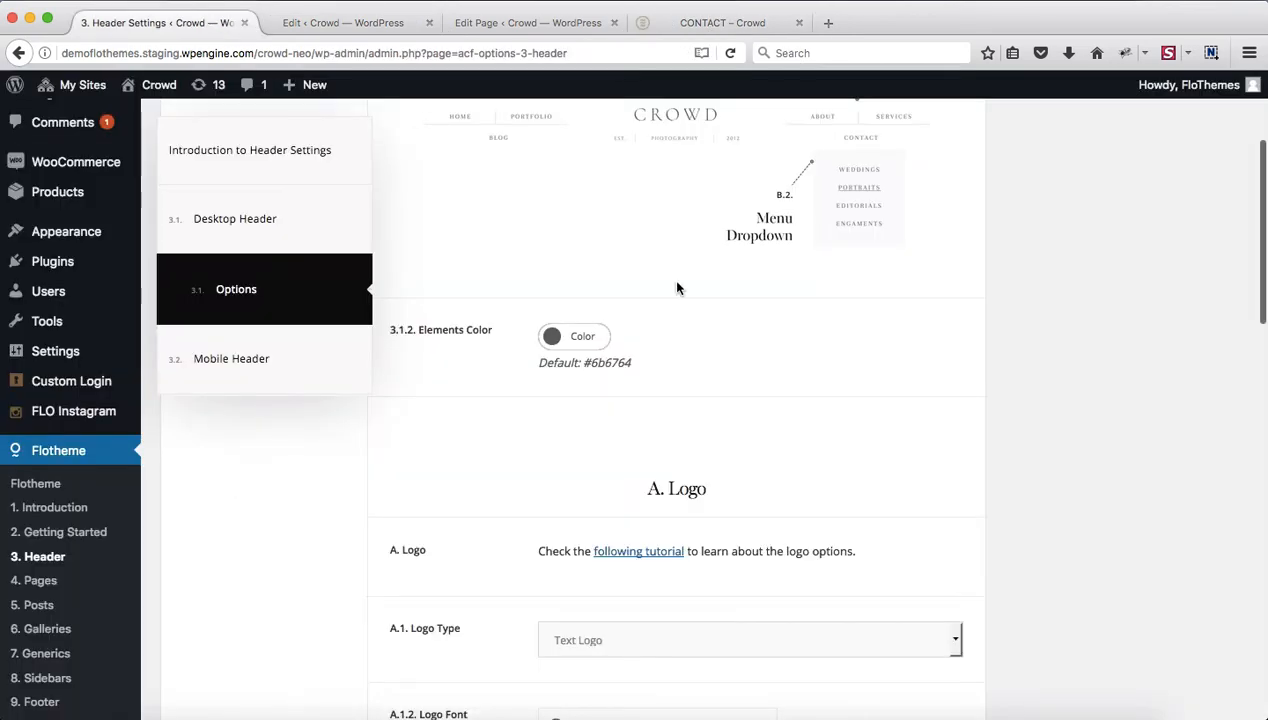
scroll(676, 288, down, 3)
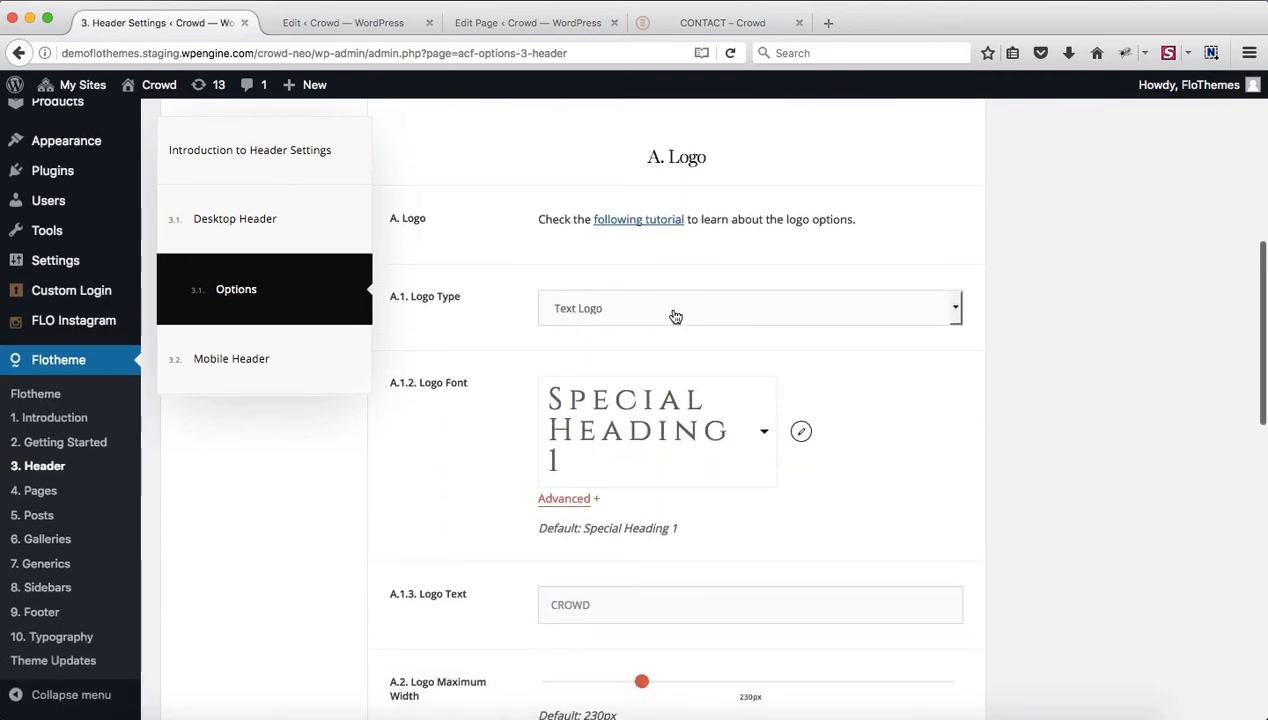
click(668, 315)
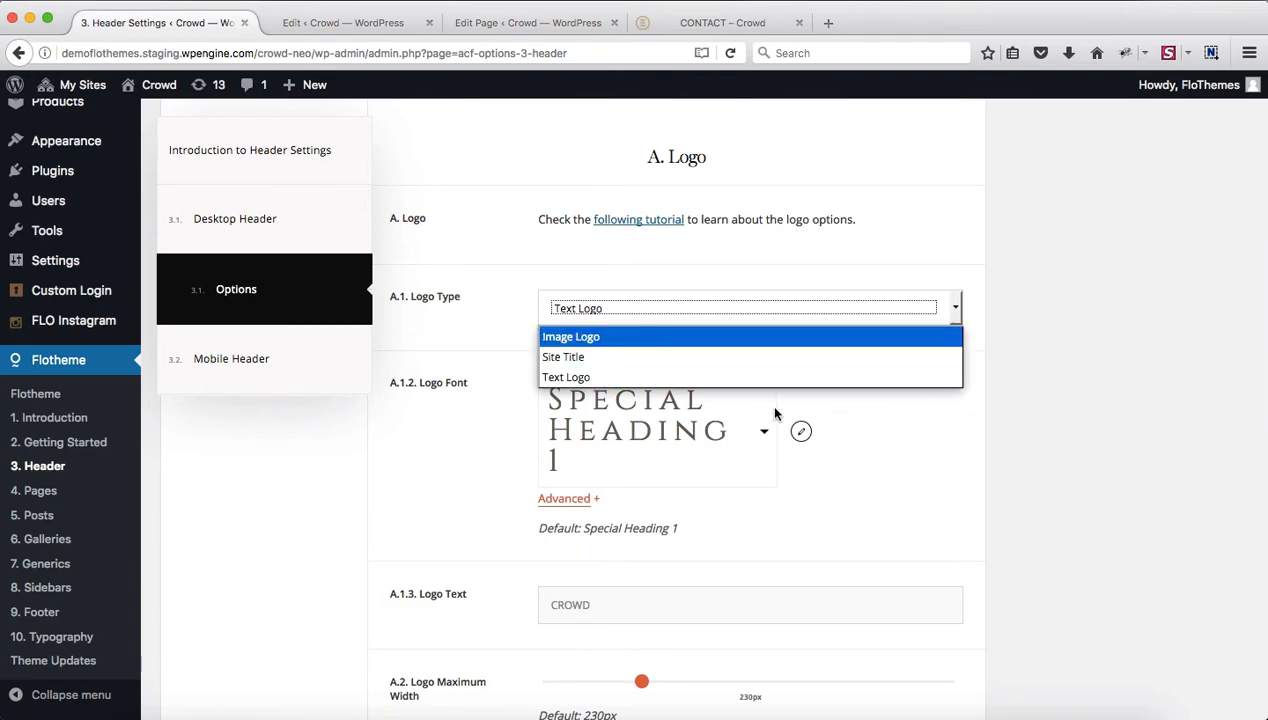
scroll(775, 413, down, 3)
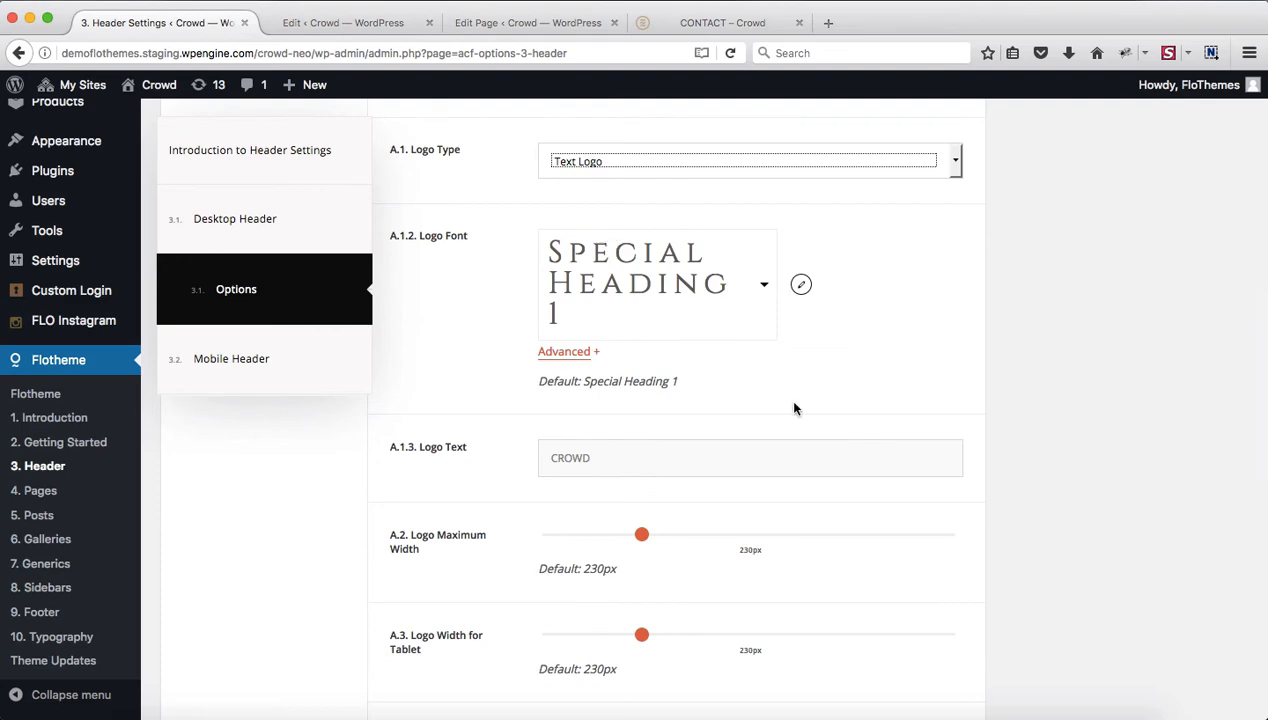
- Set the desktop header's Logo Maximum Width to 220px
scroll(794, 408, down, 1)
scroll(794, 408, down, 3)
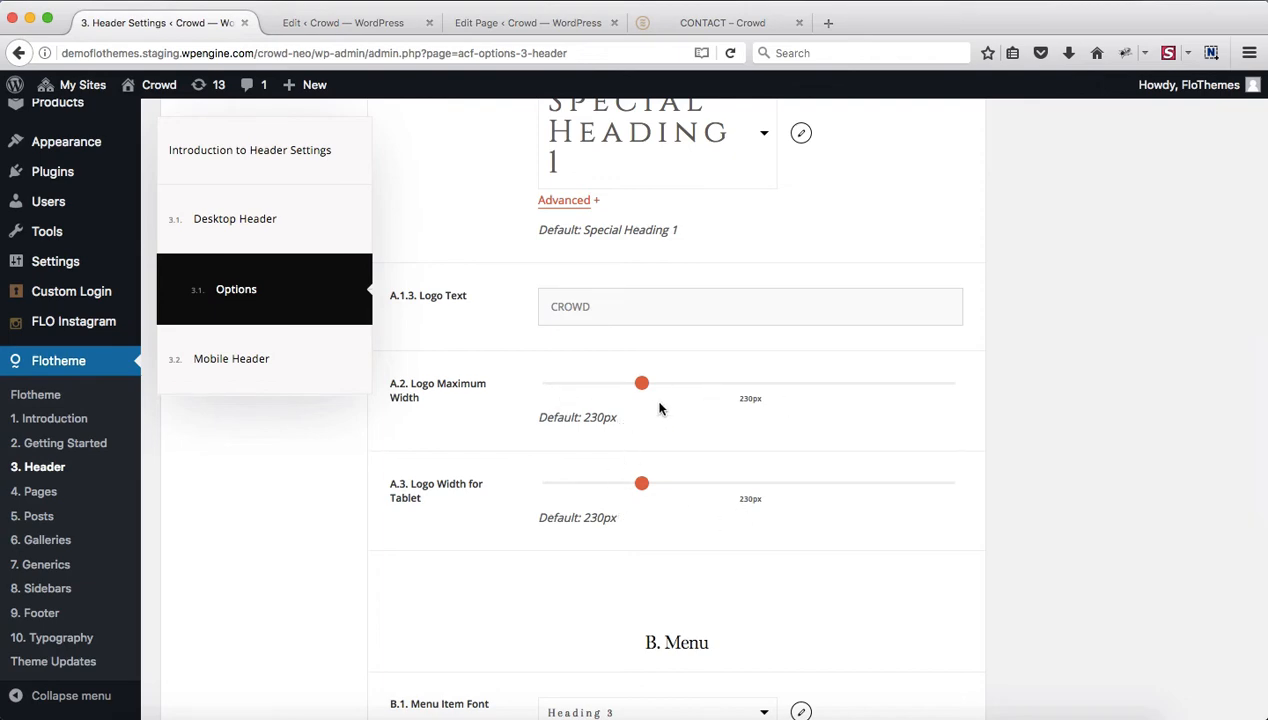
mouse_move(641, 383)
mouse_down()
mouse_move(688, 384)
mouse_move(624, 390)
mouse_move(635, 388)
mouse_up()
scroll(680, 421, up, 5)
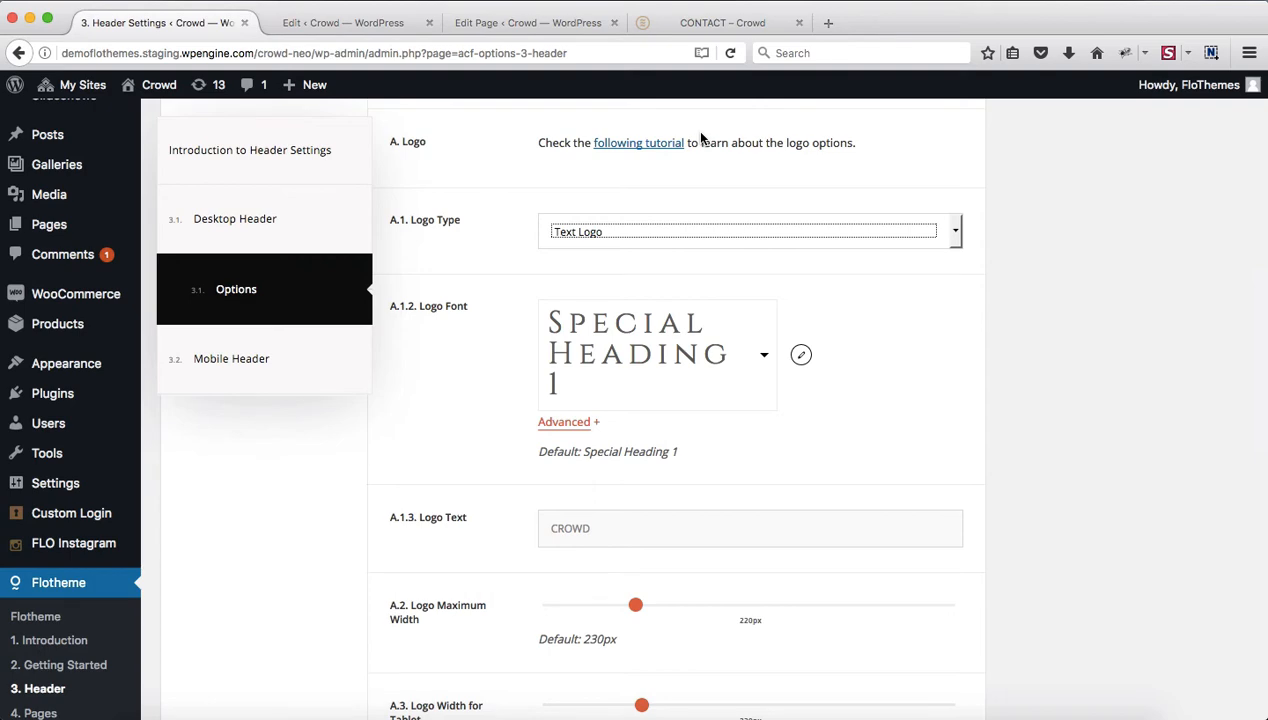
click(1095, 240)
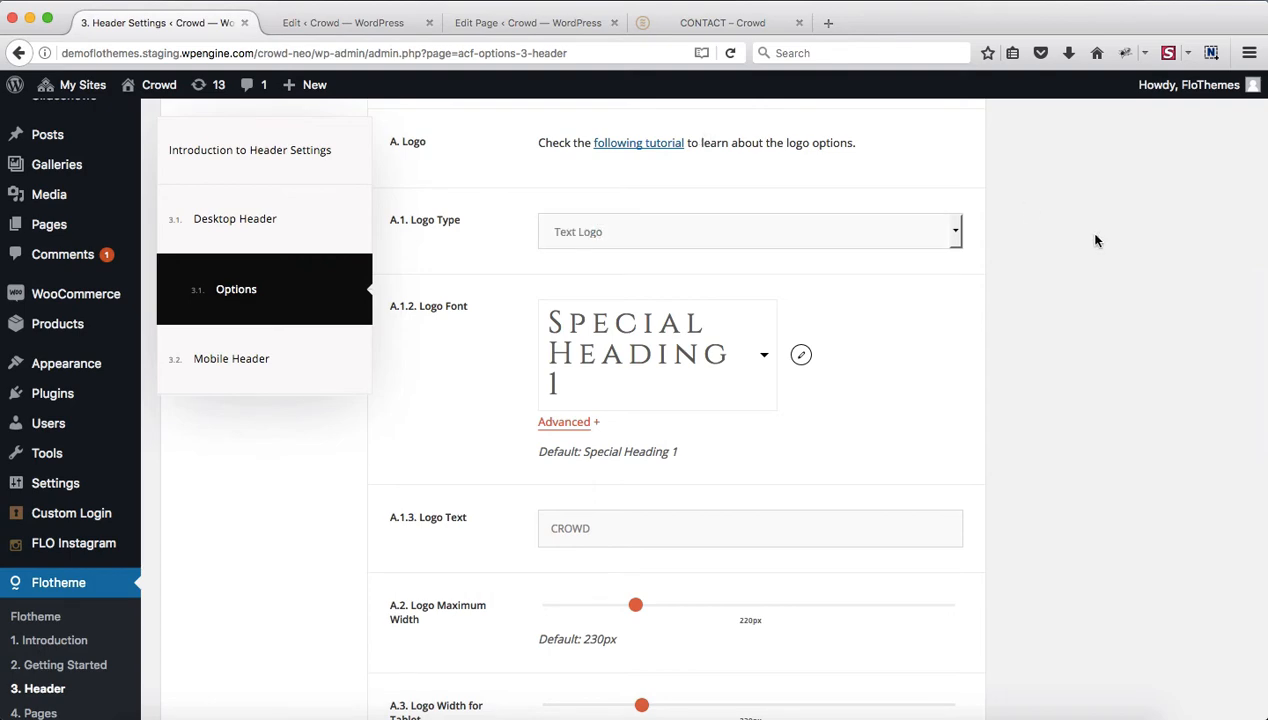
- Examine the Menu section of the desktop header options and the fonts available for Menu Item Font
scroll(1082, 270, down, 5)
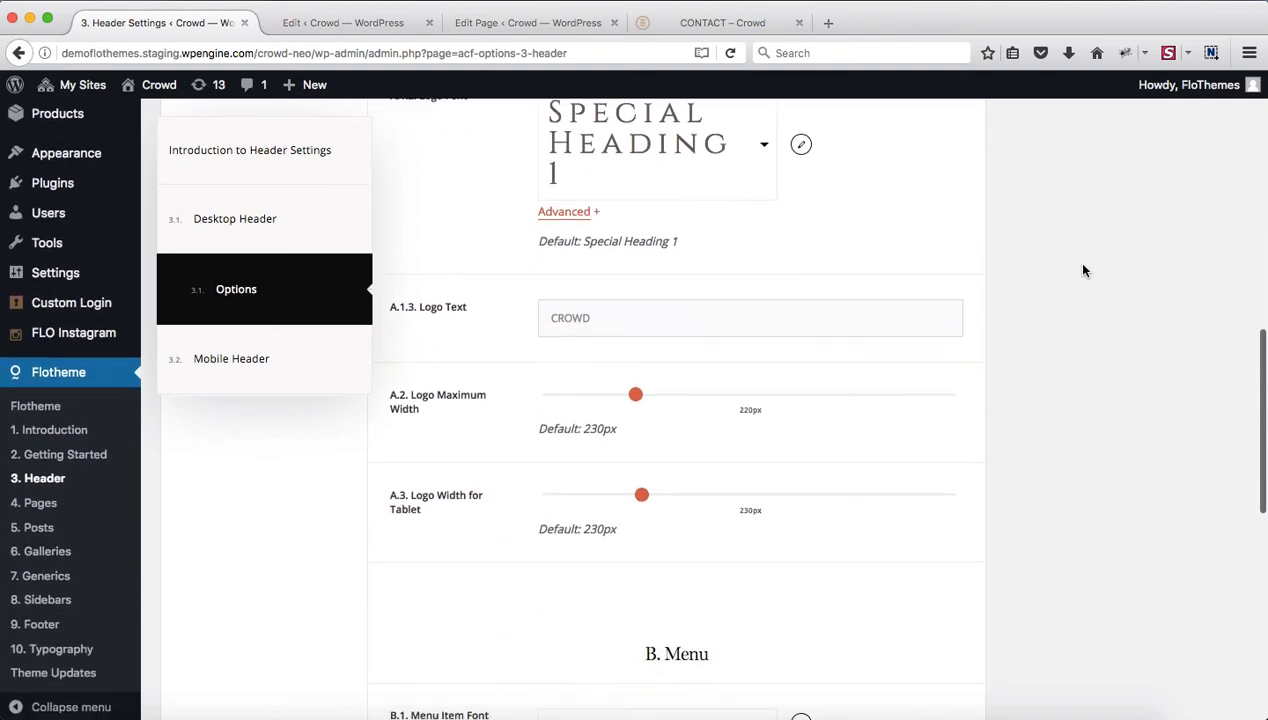
scroll(1082, 270, down, 3)
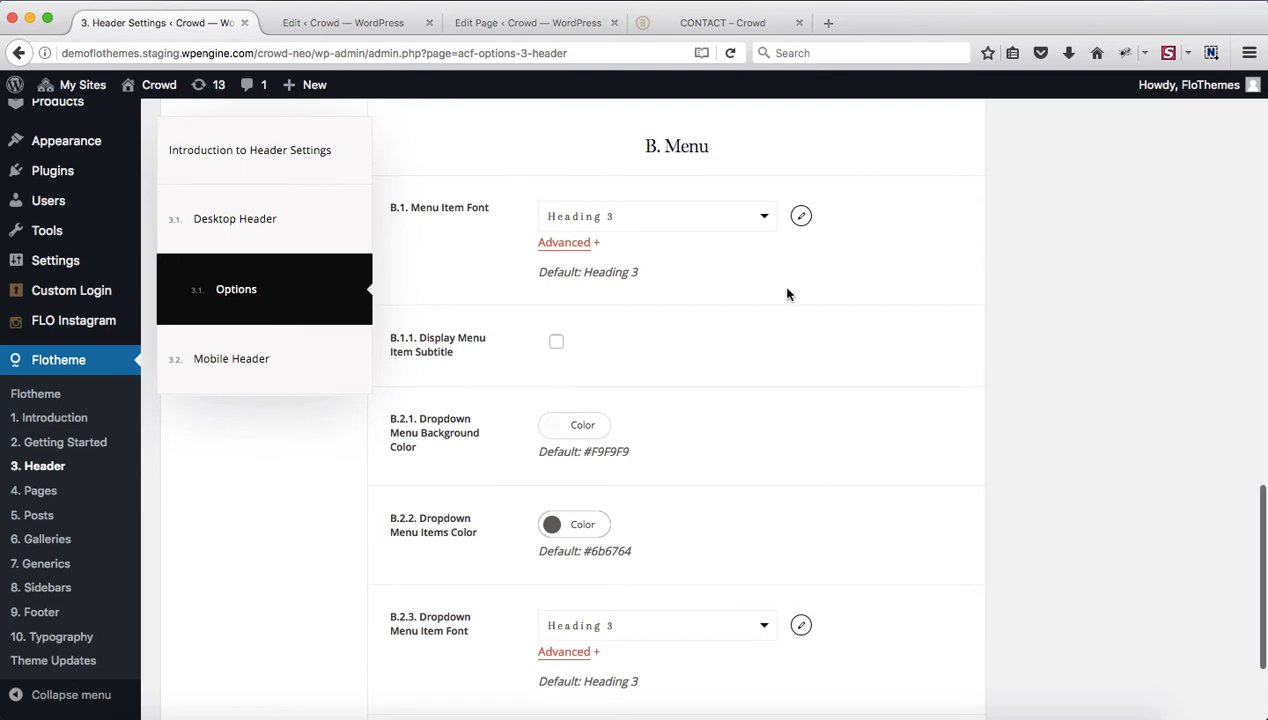
click(650, 220)
scroll(643, 316, down, 5)
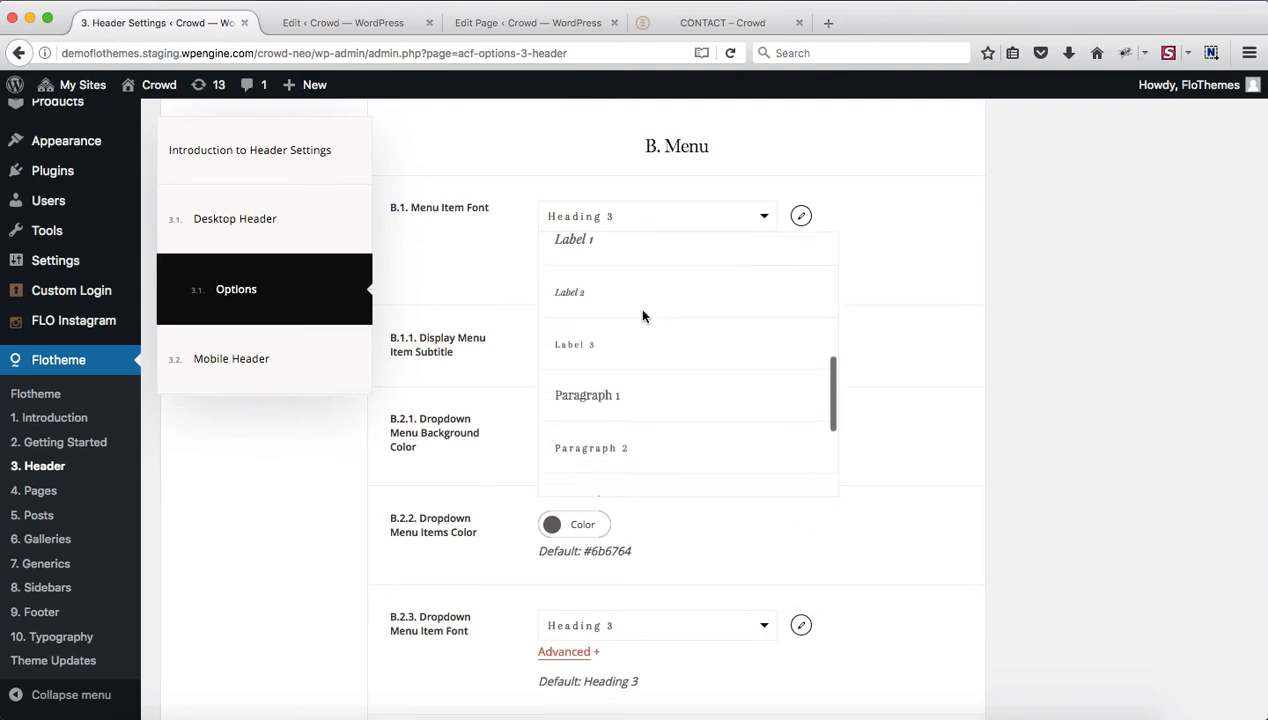
scroll(643, 316, down, 2)
scroll(645, 314, up, 8)
click(1038, 257)
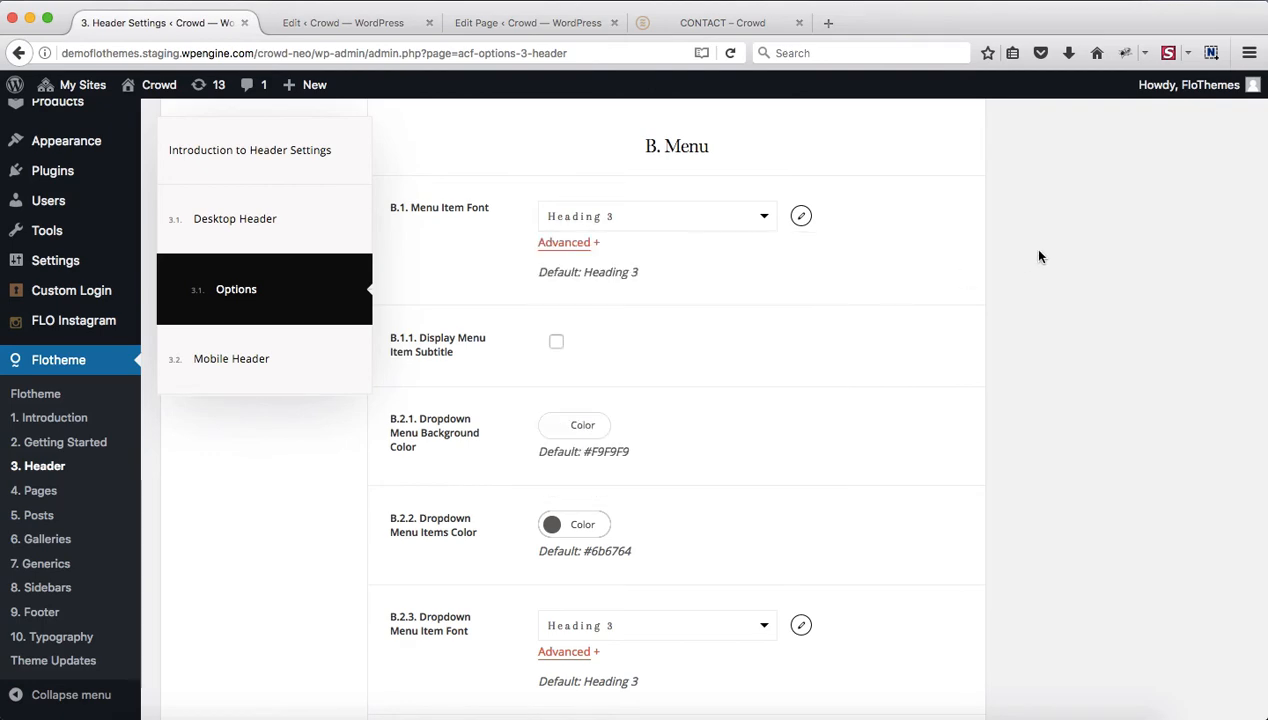
- Enable Display Menu Item Subtitle and look through the fonts offered for the menu item subtitle
scroll(900, 270, down, 3)
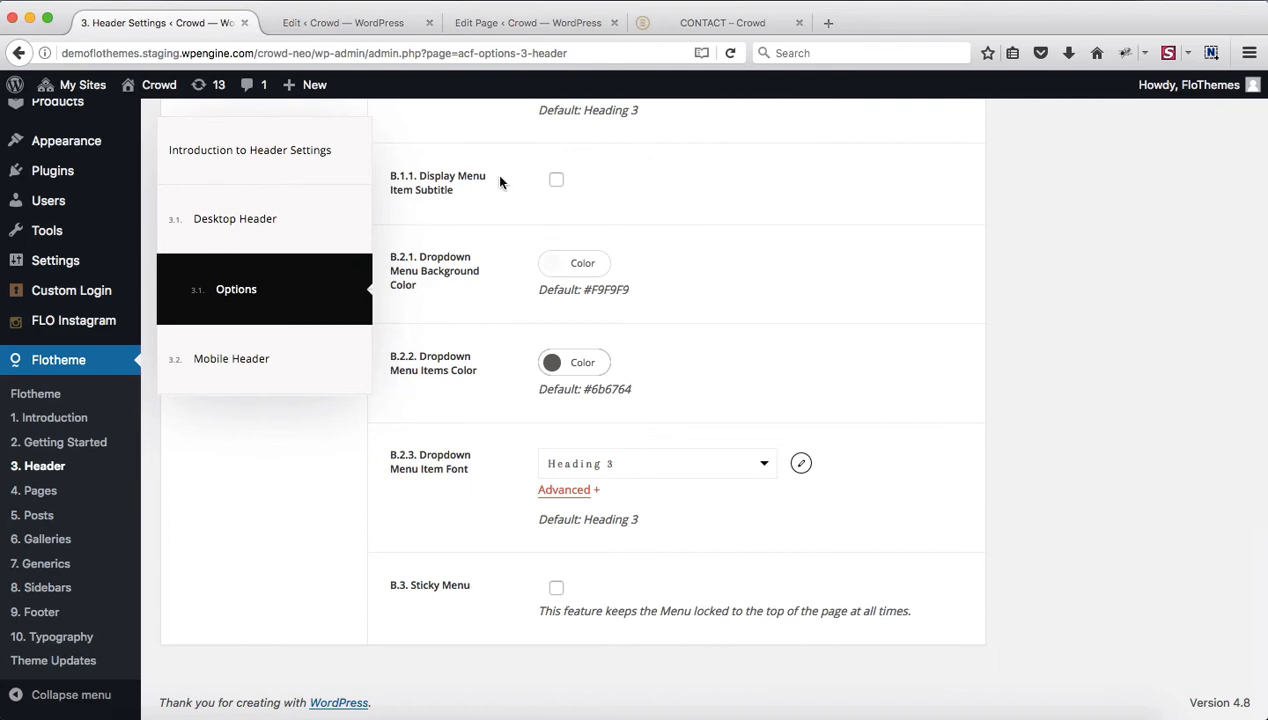
click(556, 182)
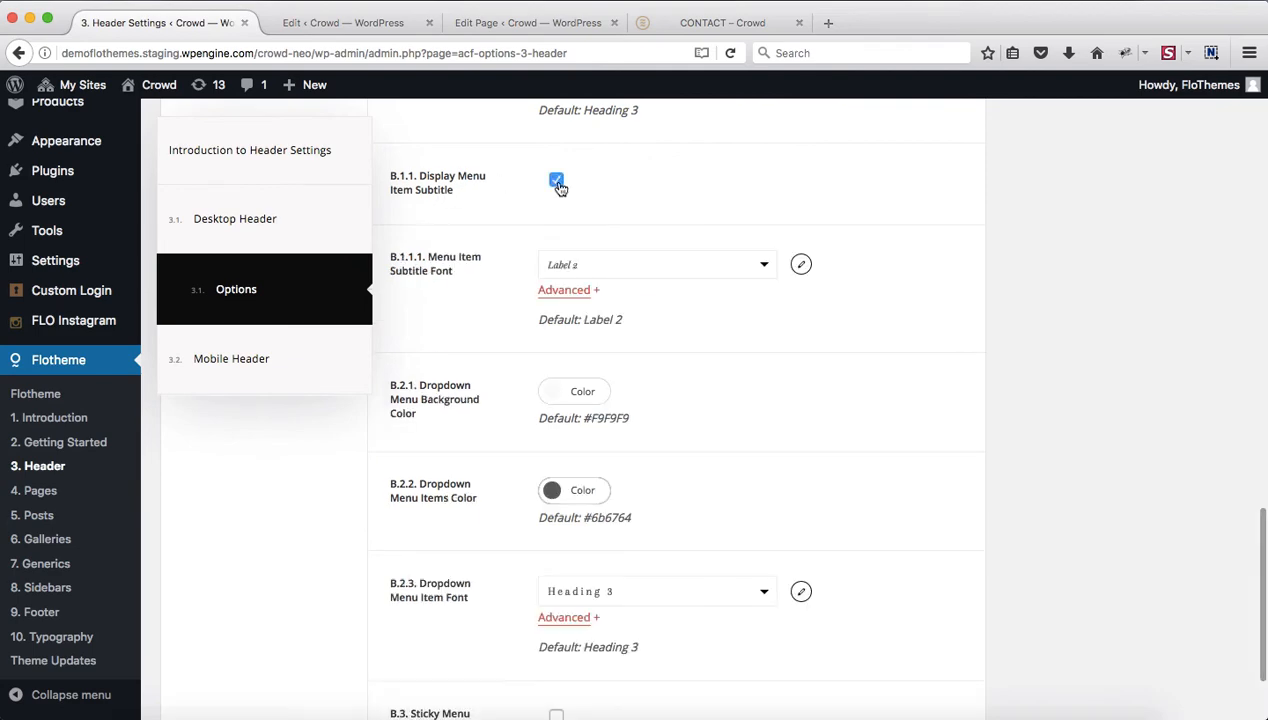
click(614, 268)
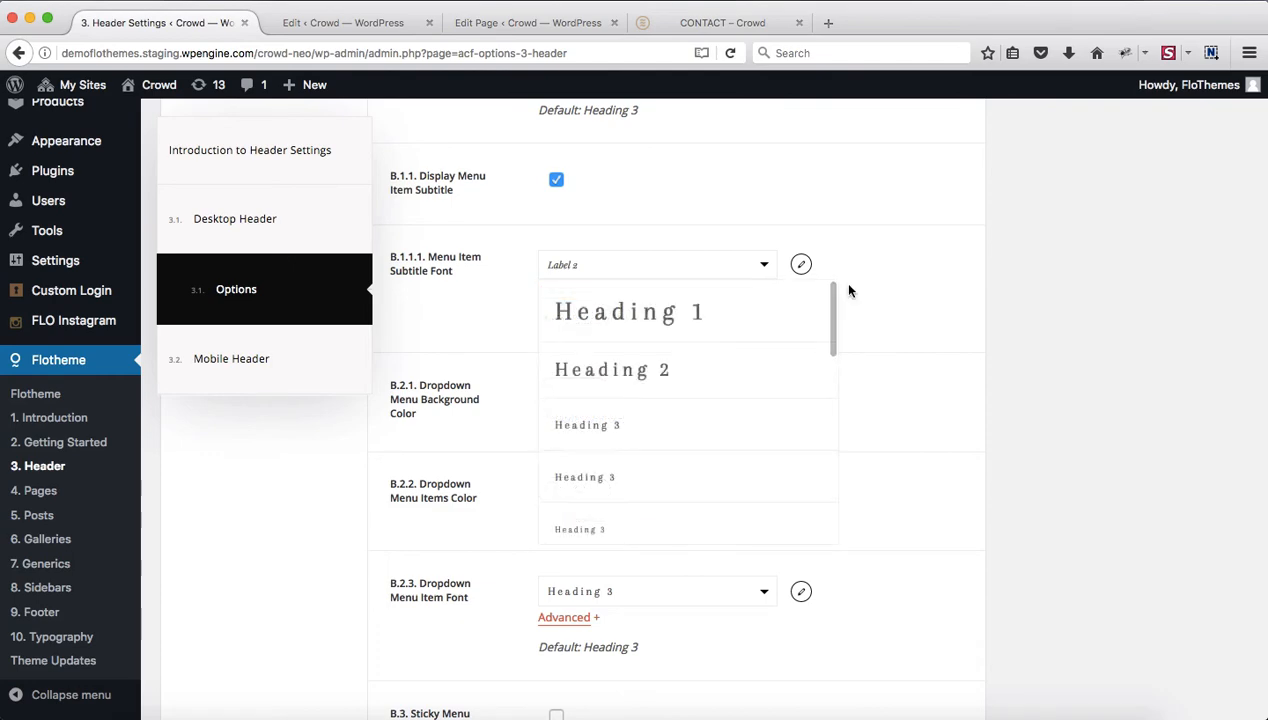
click(1084, 310)
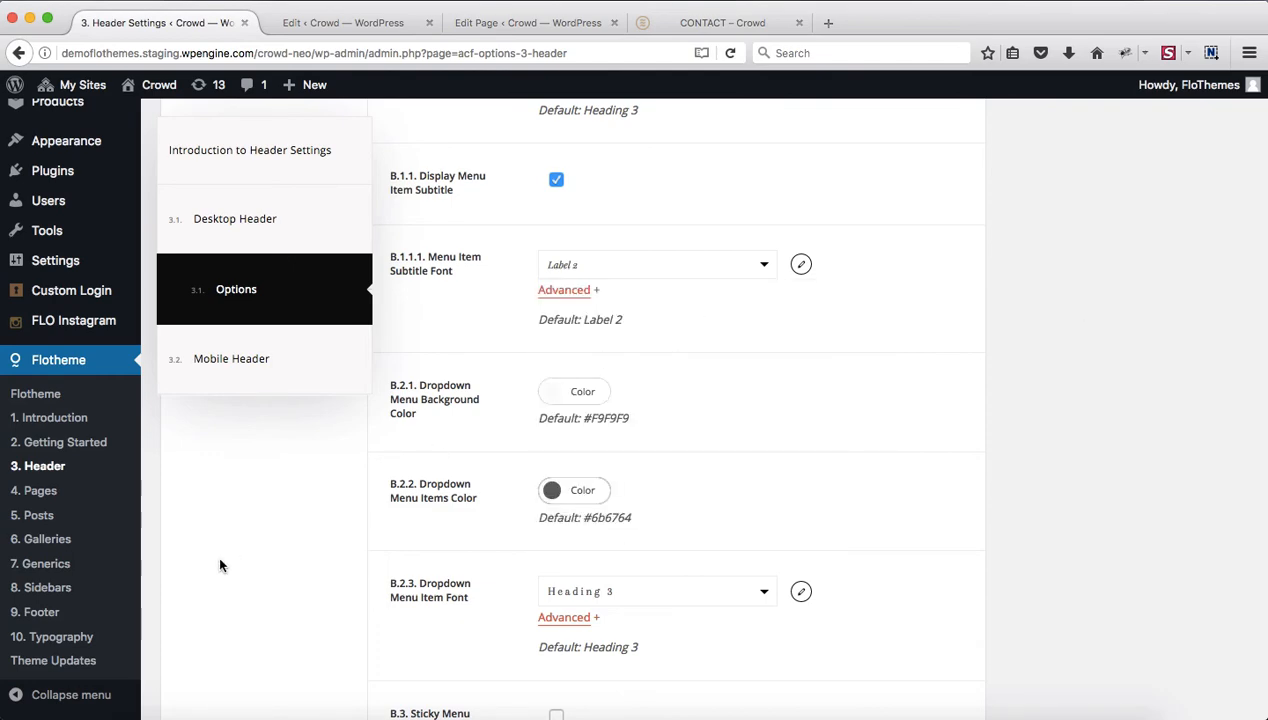
- Open the Menus page in a separate tab, examine the HOME item's Title Attribute, and return to the header settings
mouse_move(80, 141)
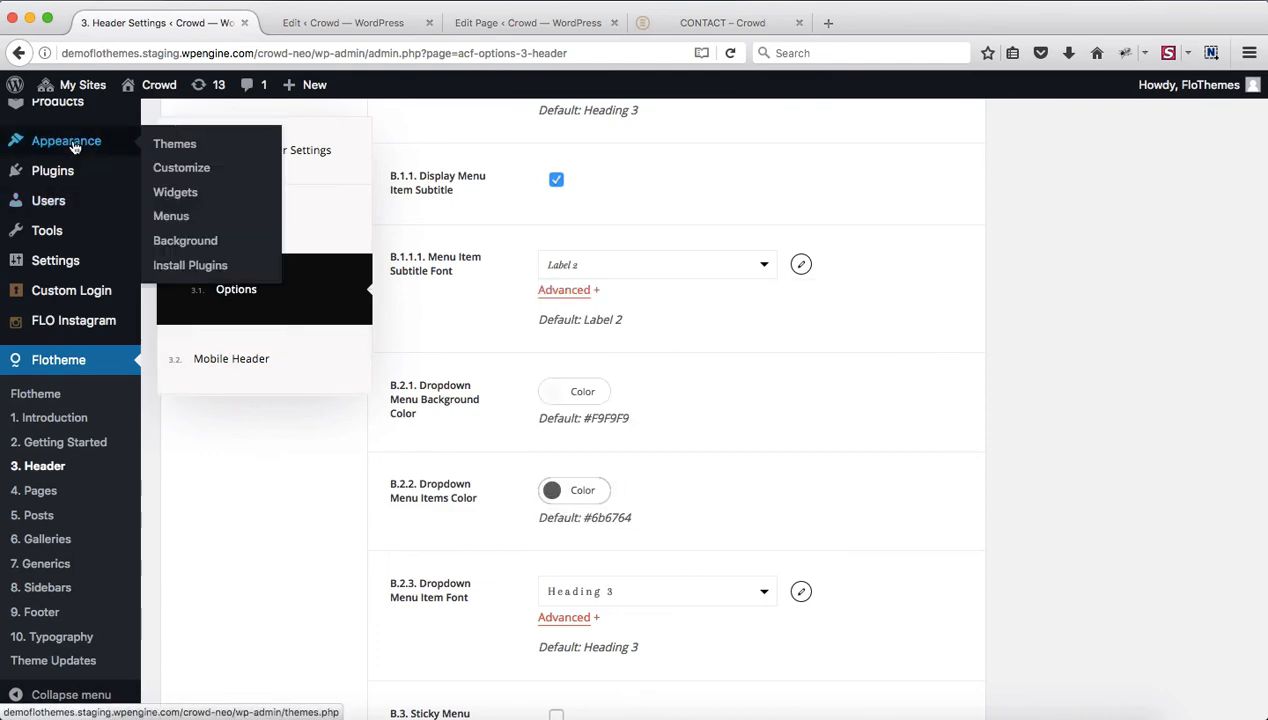
super+click(174, 226)
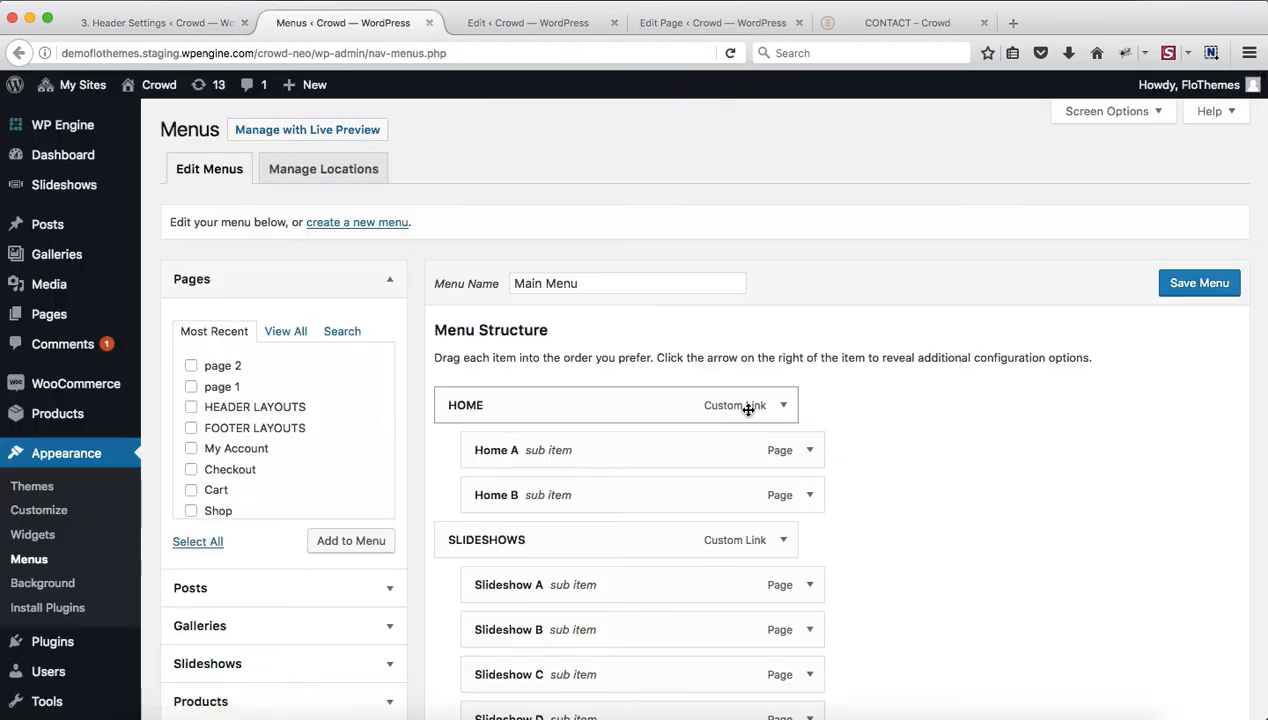
click(782, 408)
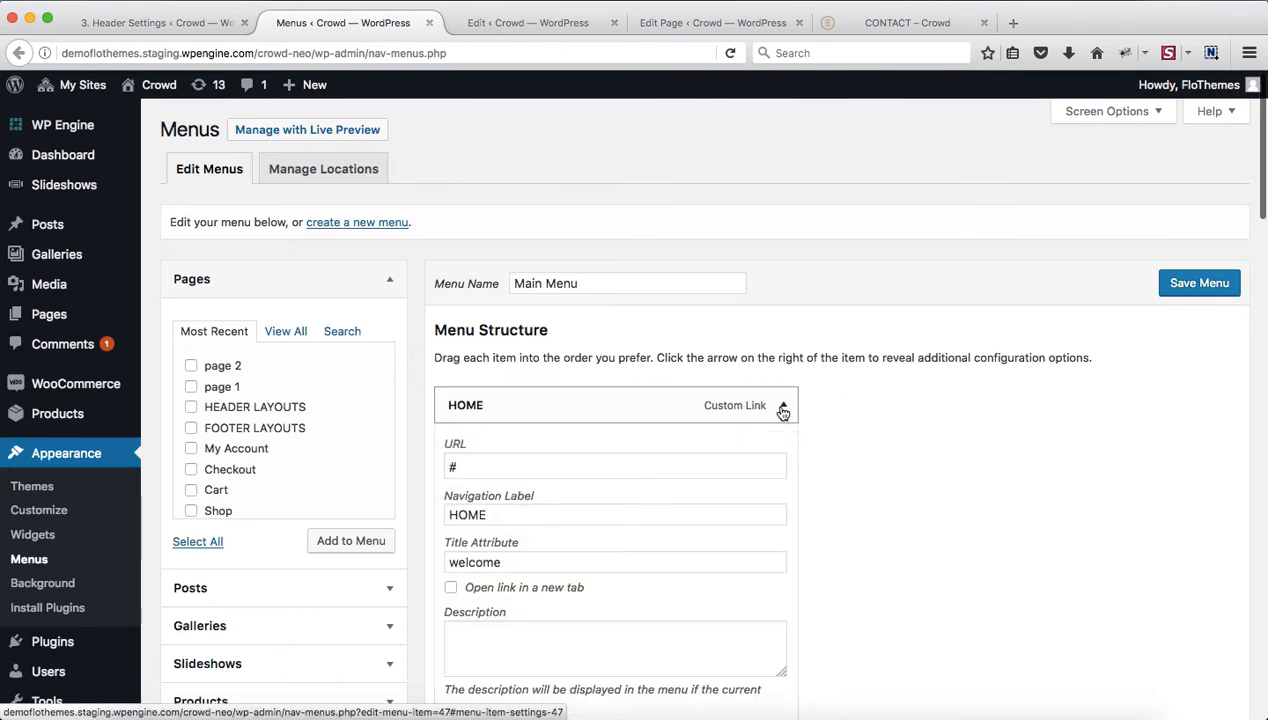
scroll(680, 432, down, 2)
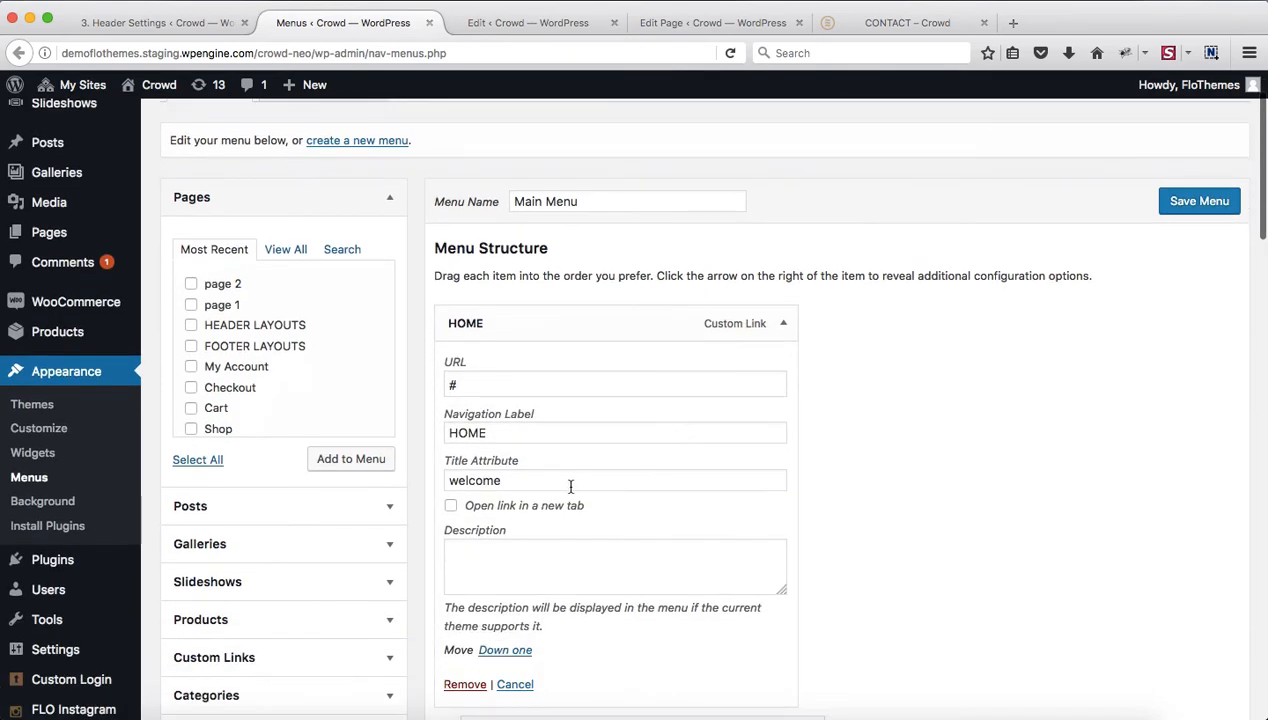
click(548, 485)
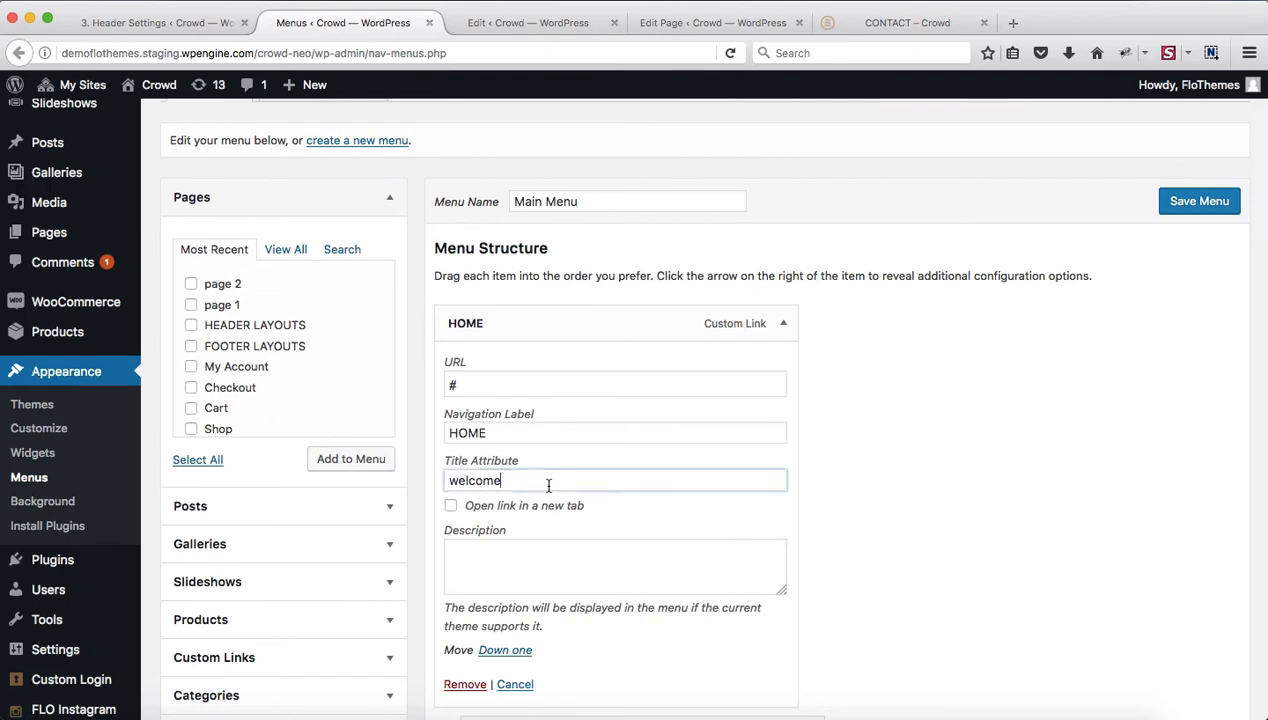
key(super+a)
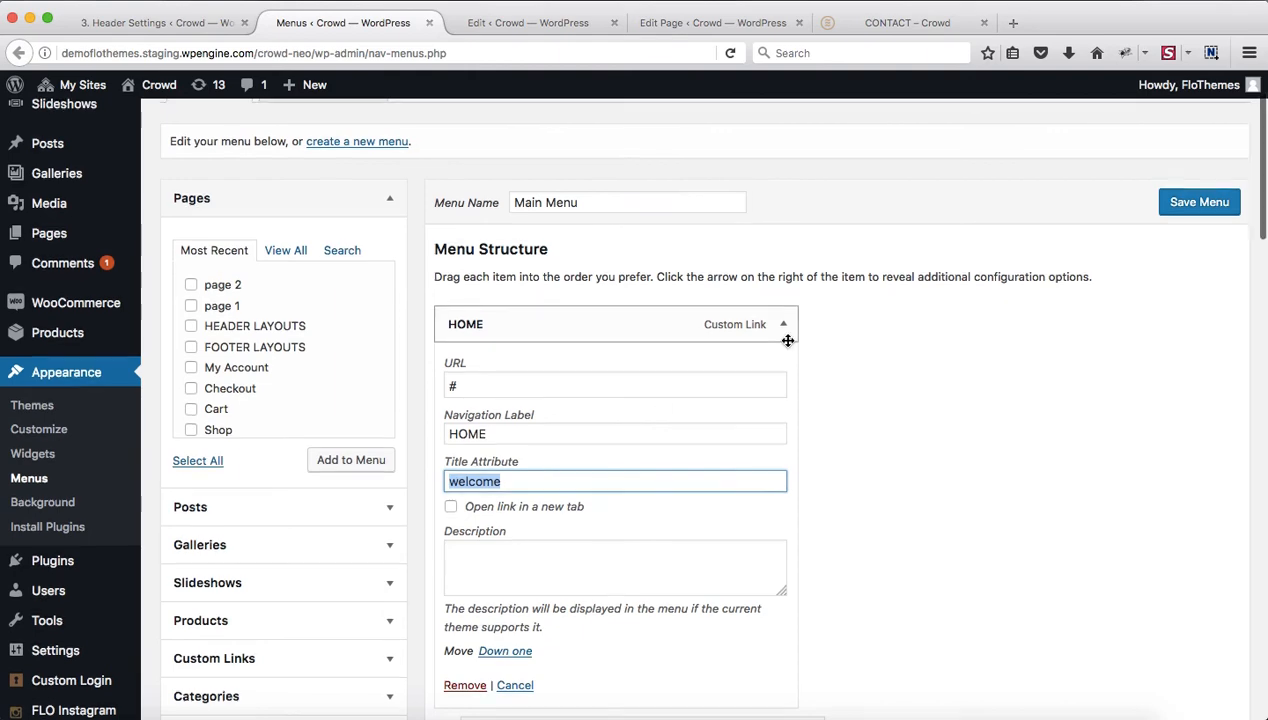
scroll(1045, 152, up, 3)
click(1127, 113)
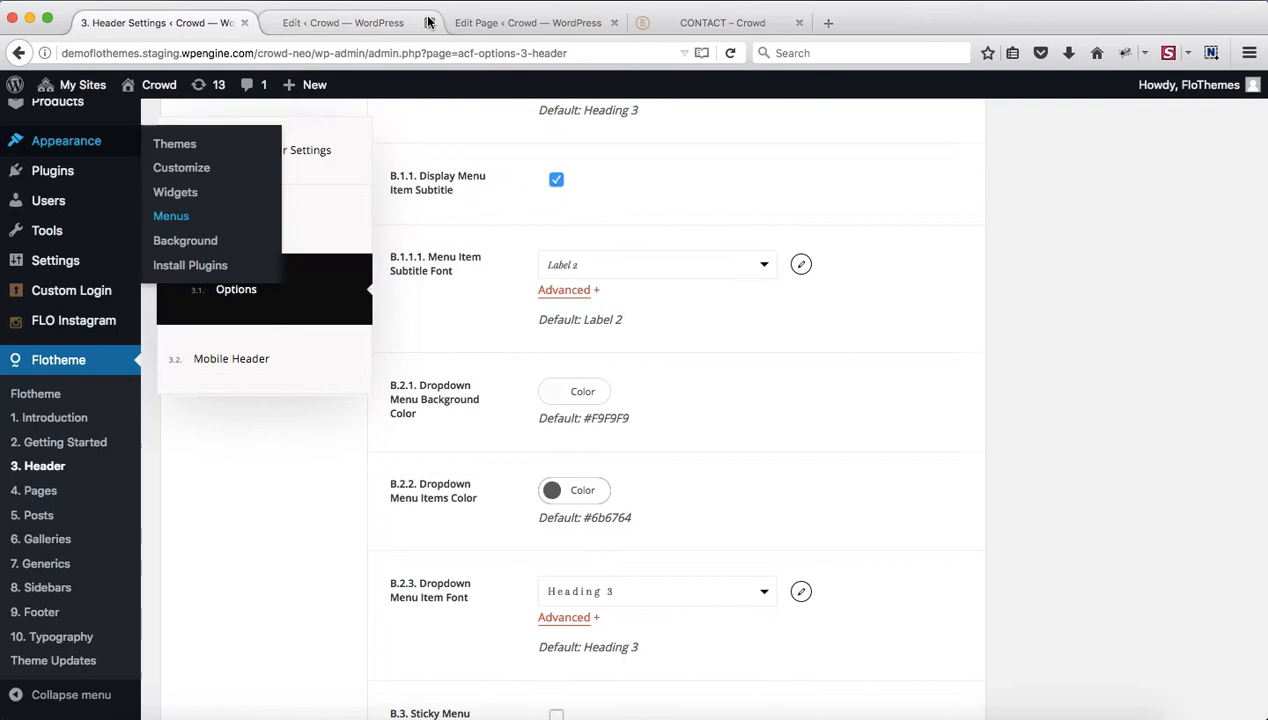
click(429, 22)
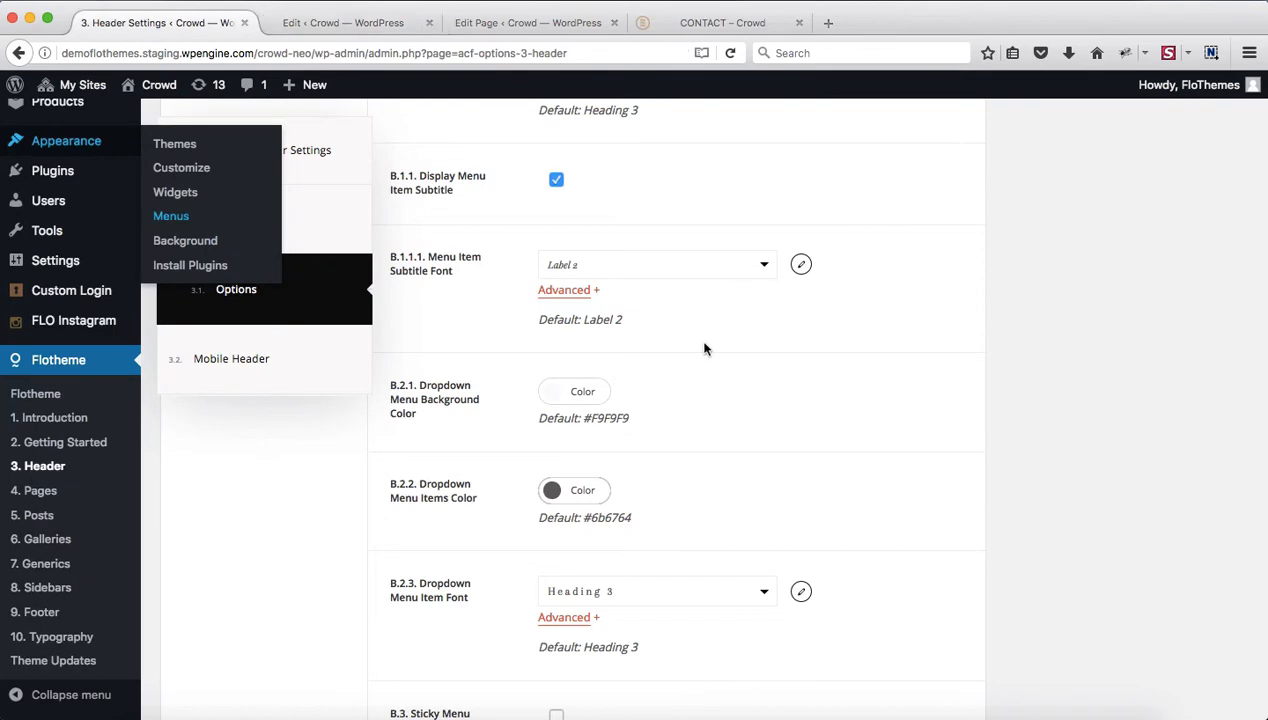
- Examine the dropdown menu's background color, items color and item font settings and the Sticky Menu option
scroll(897, 380, down, 3)
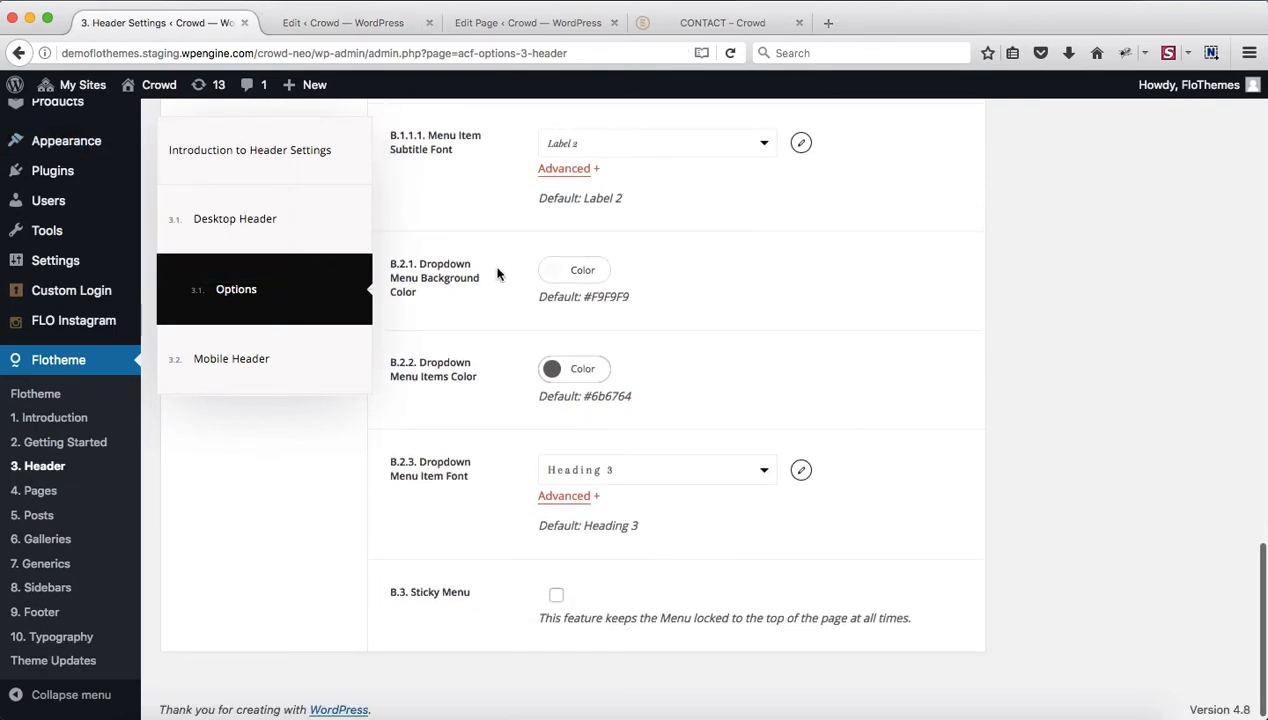
scroll(497, 273, up, 5)
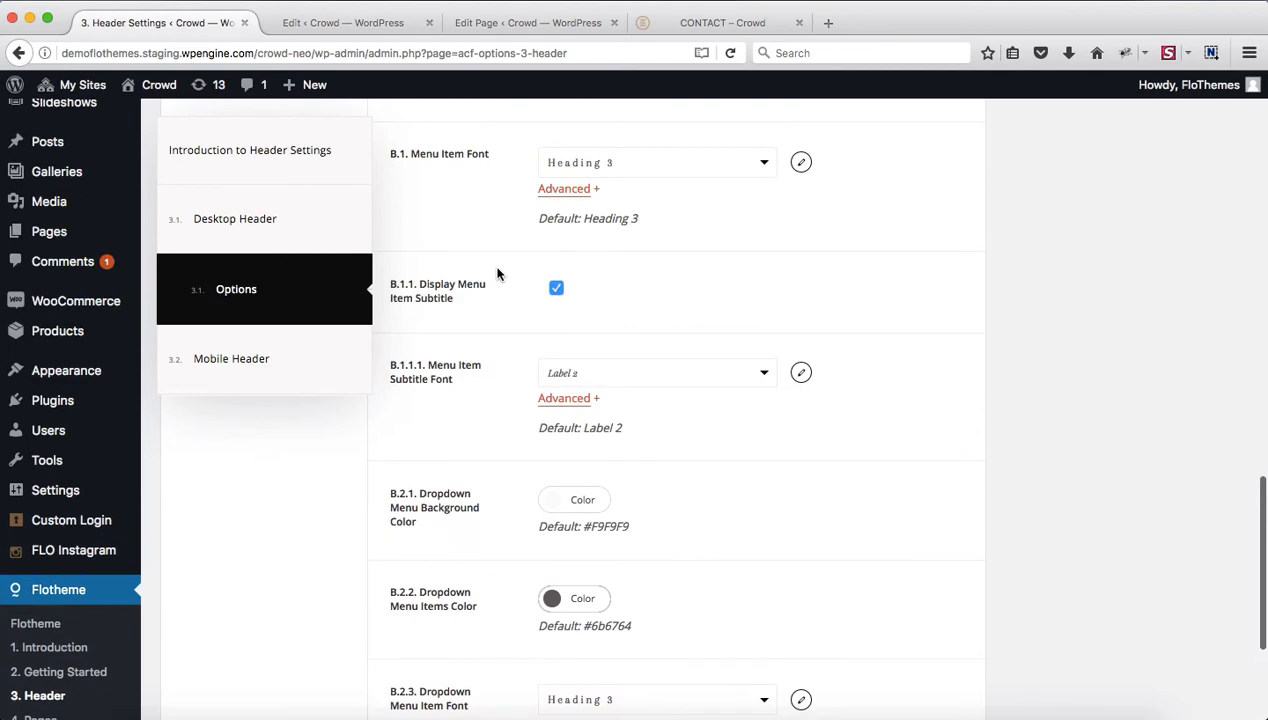
scroll(753, 286, up, 10)
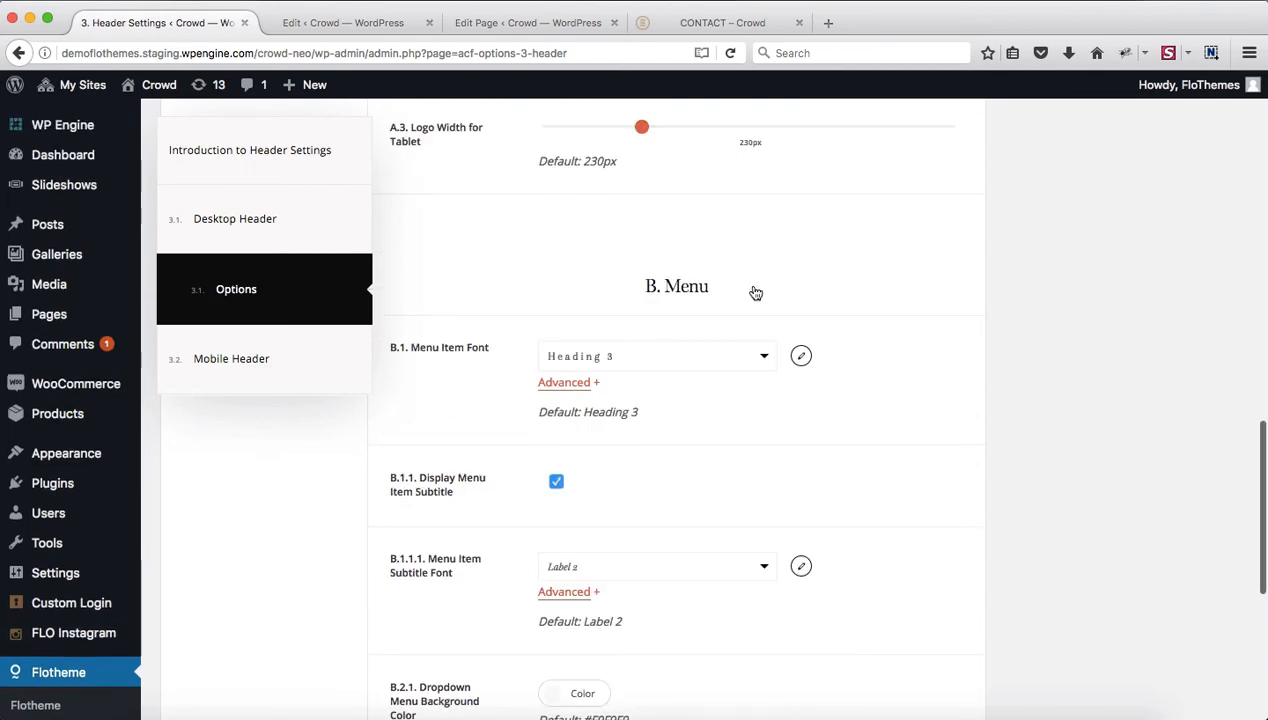
scroll(755, 290, down, 14)
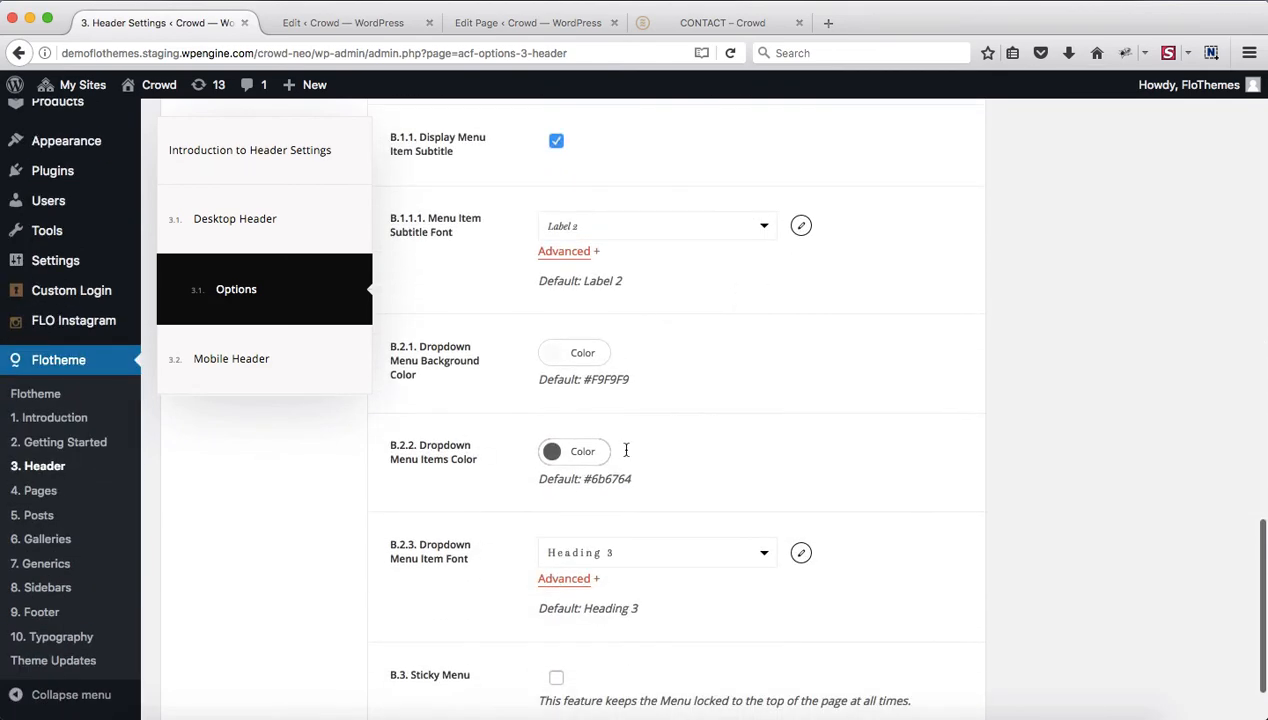
- Disable Display Menu Item Subtitle for the desktop header menu
scroll(630, 445, up, 2)
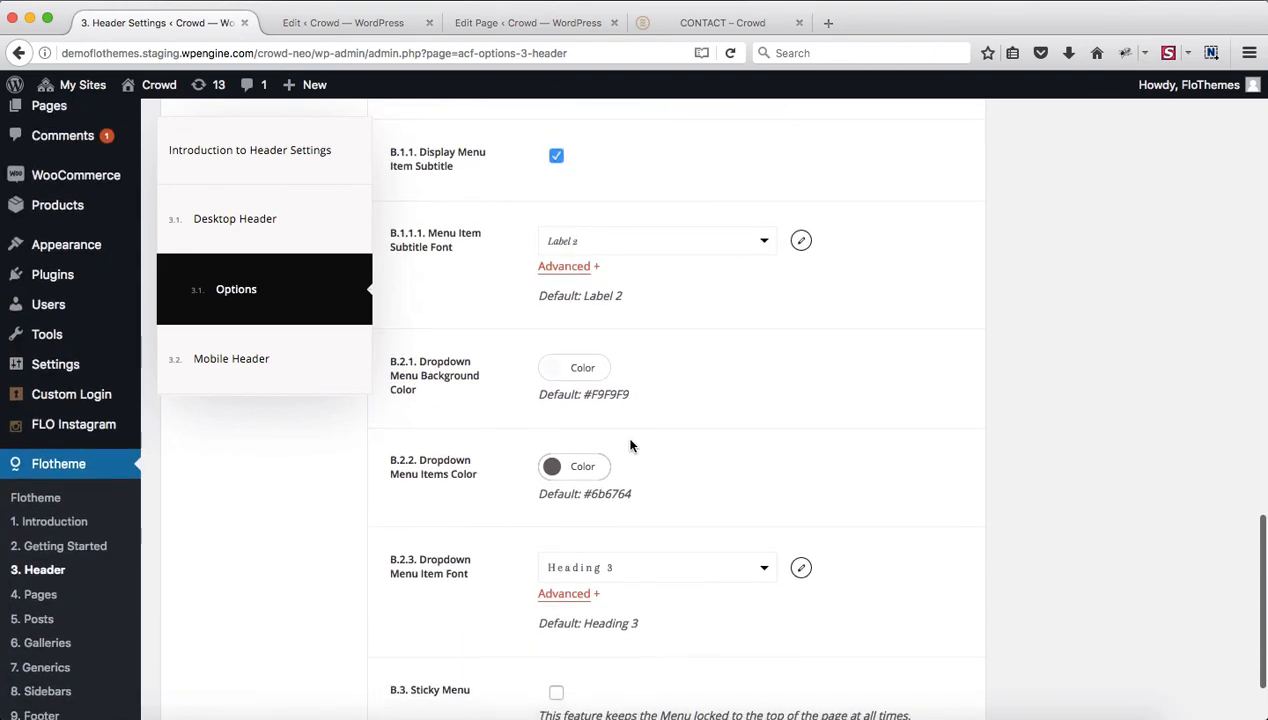
scroll(630, 445, up, 9)
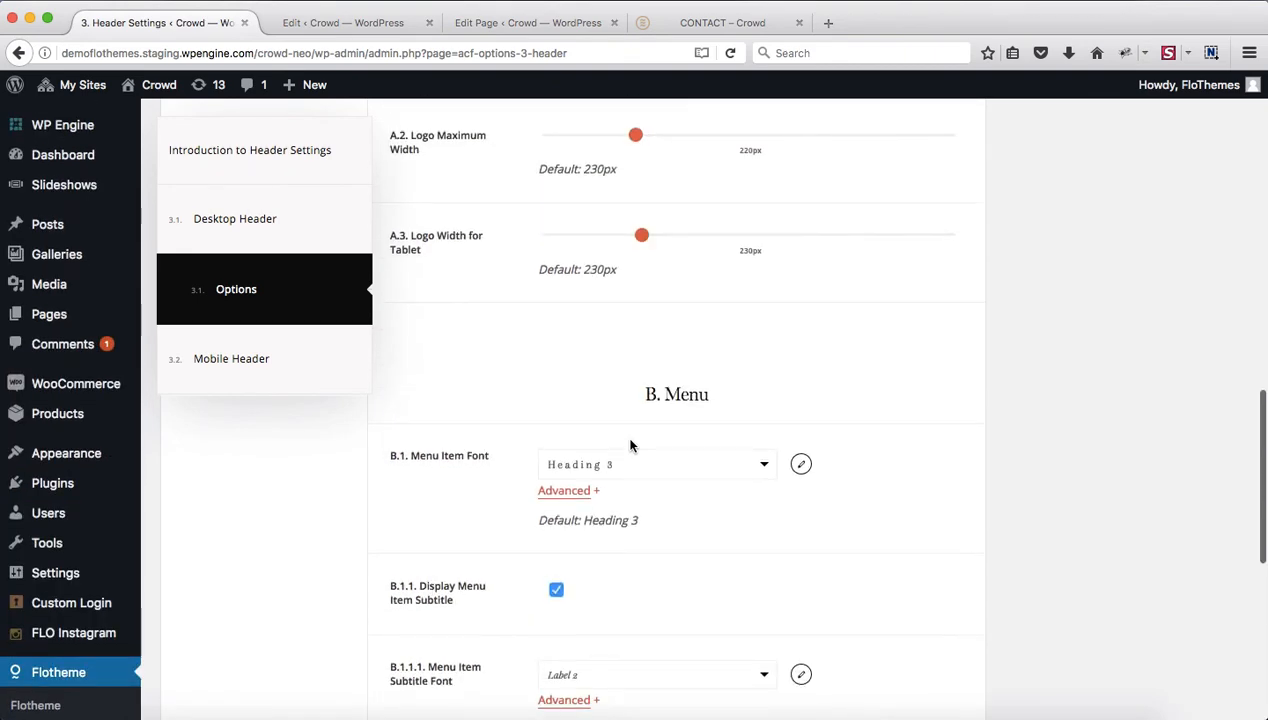
click(556, 589)
- Open the Mobile Header settings and examine the background, elements color, logo and search options
scroll(1020, 574, up, 8)
scroll(793, 493, up, 5)
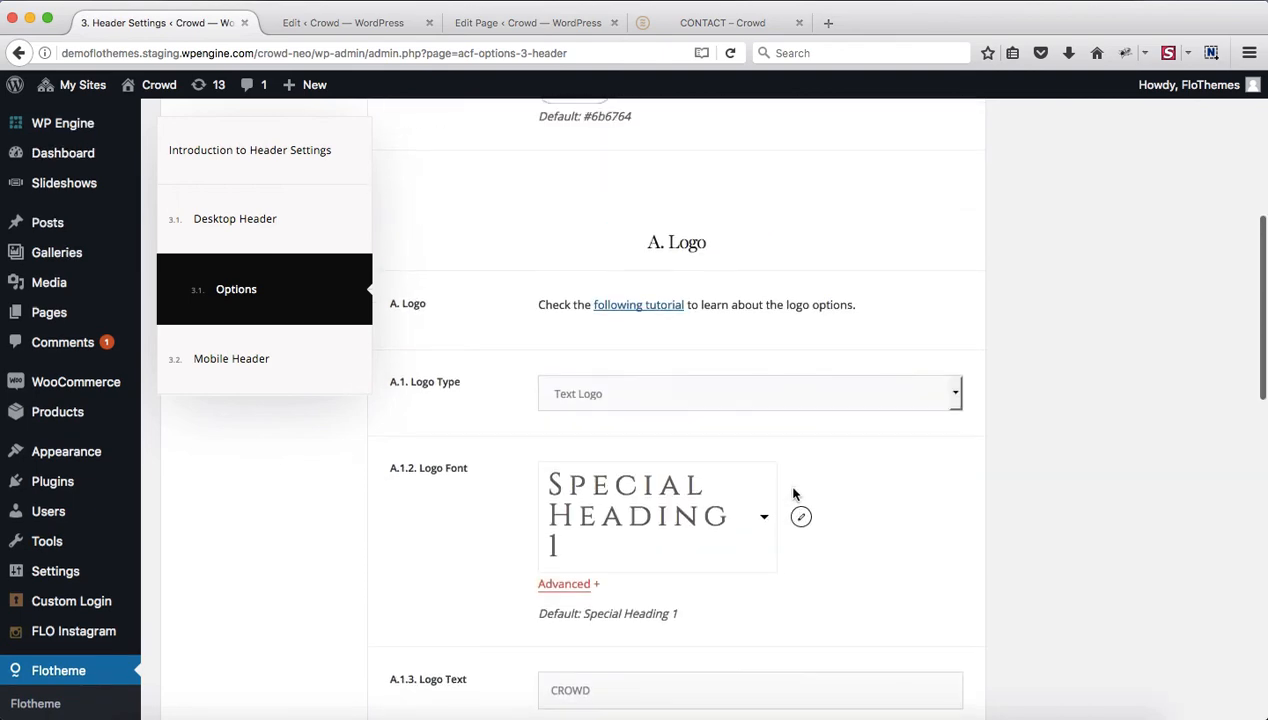
scroll(635, 450, up, 10)
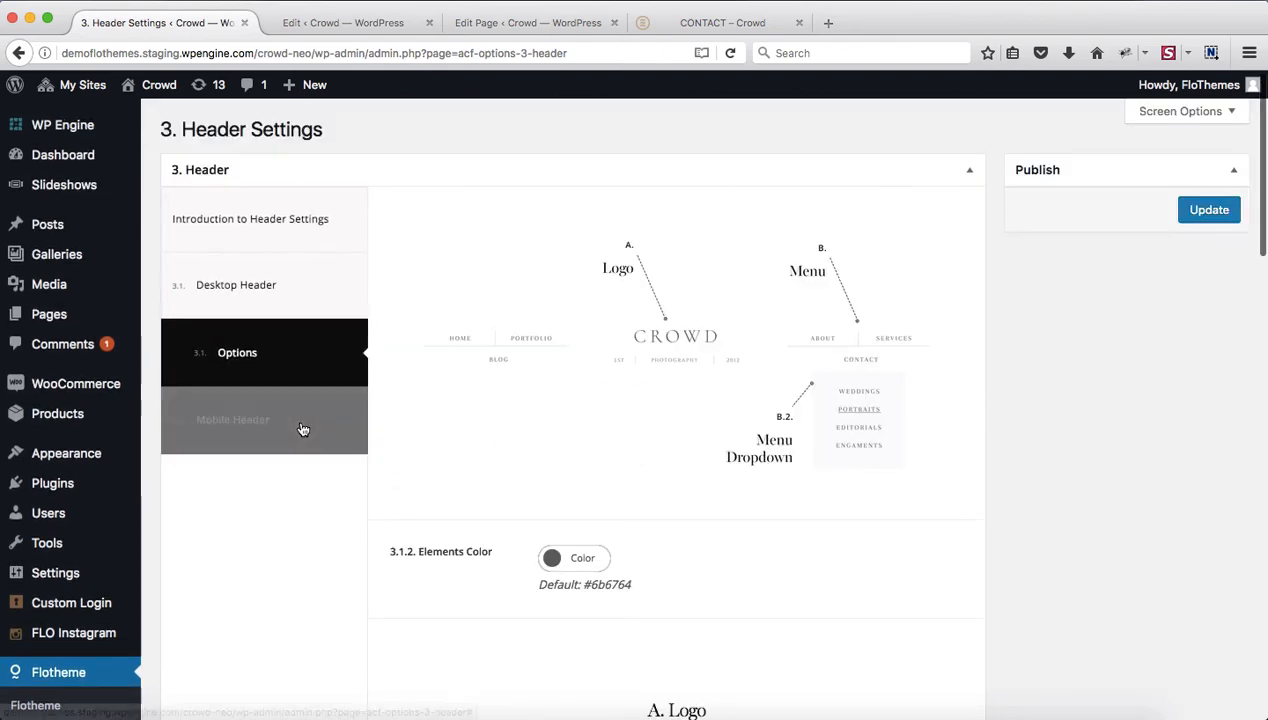
click(243, 428)
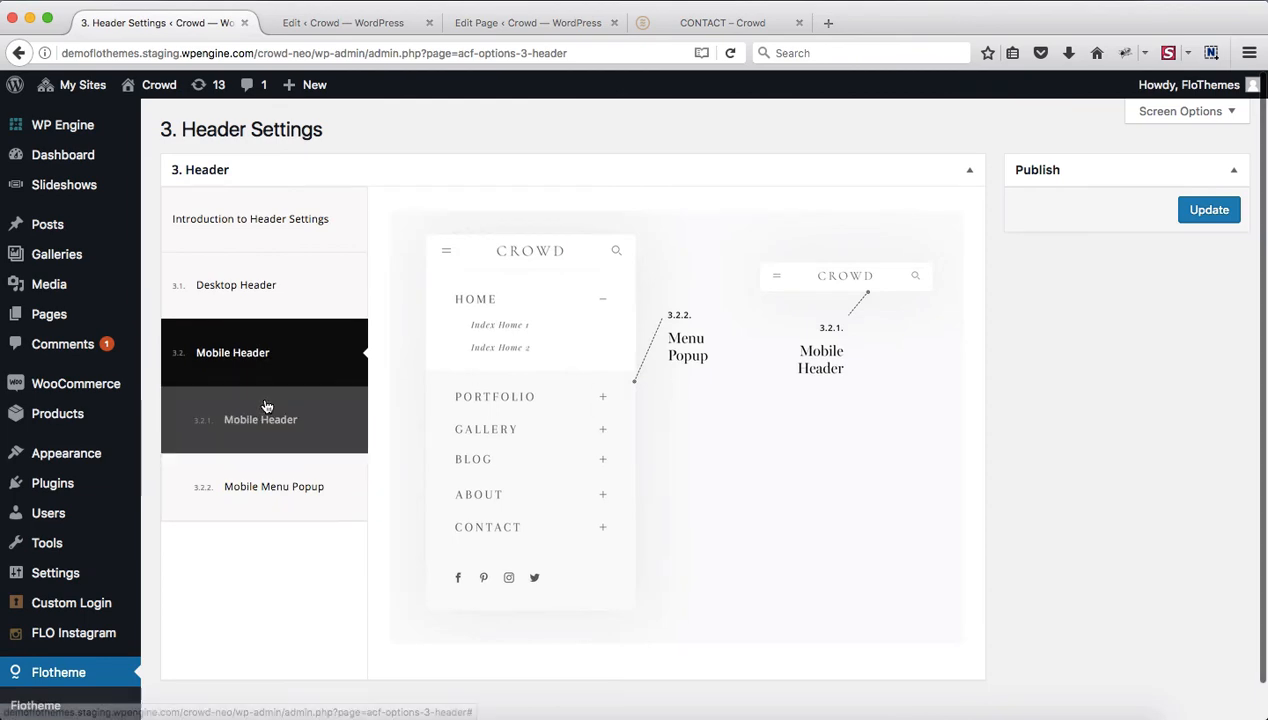
click(264, 406)
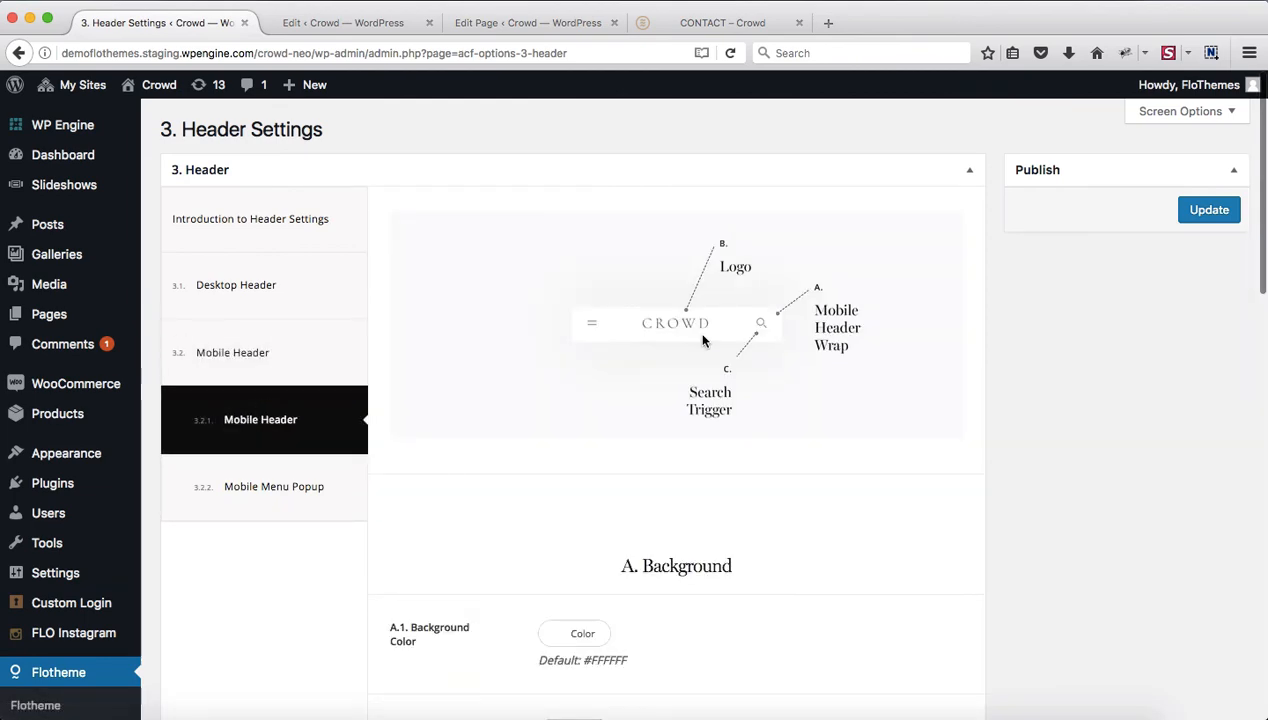
scroll(702, 341, down, 5)
scroll(603, 306, down, 1)
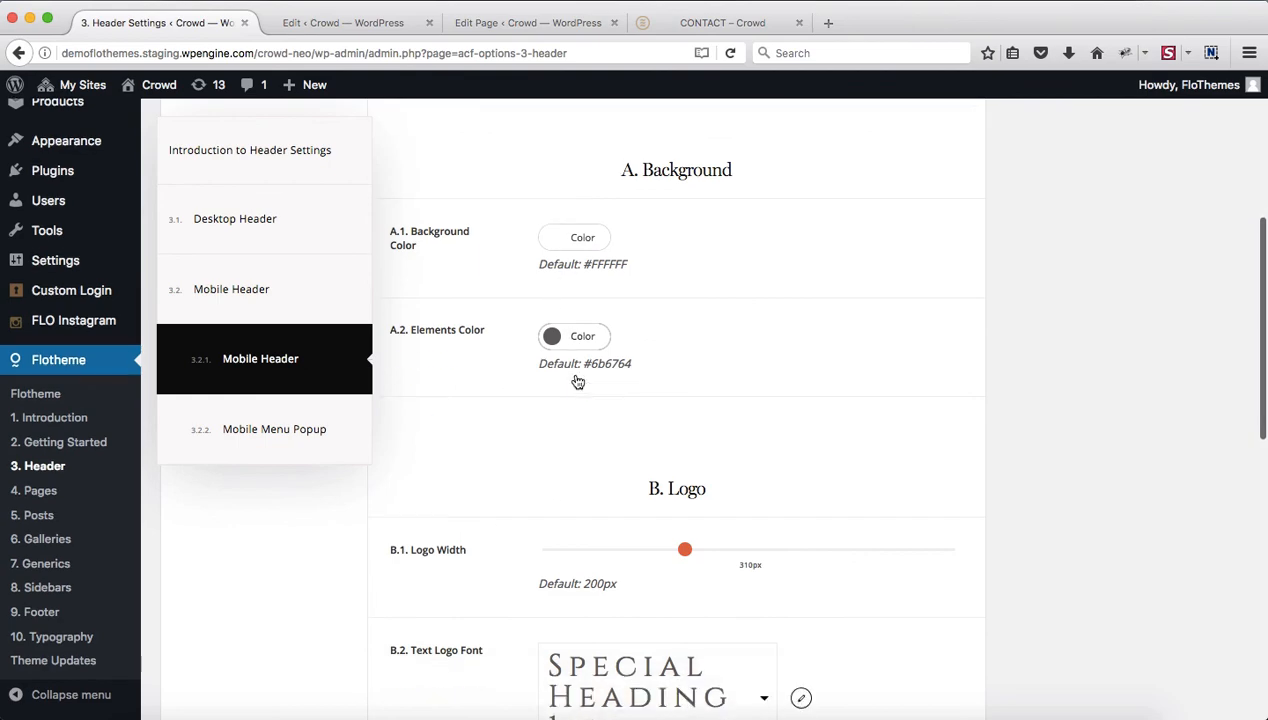
scroll(577, 379, down, 5)
scroll(716, 383, down, 7)
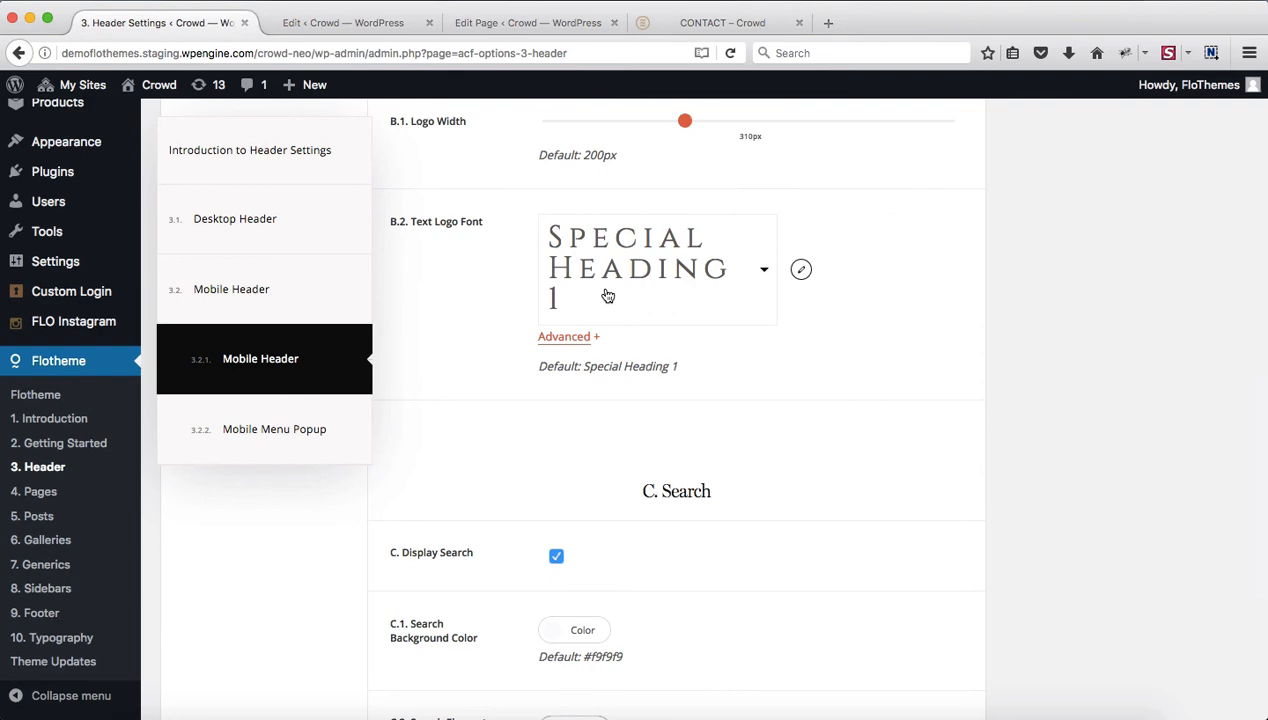
scroll(605, 295, down, 6)
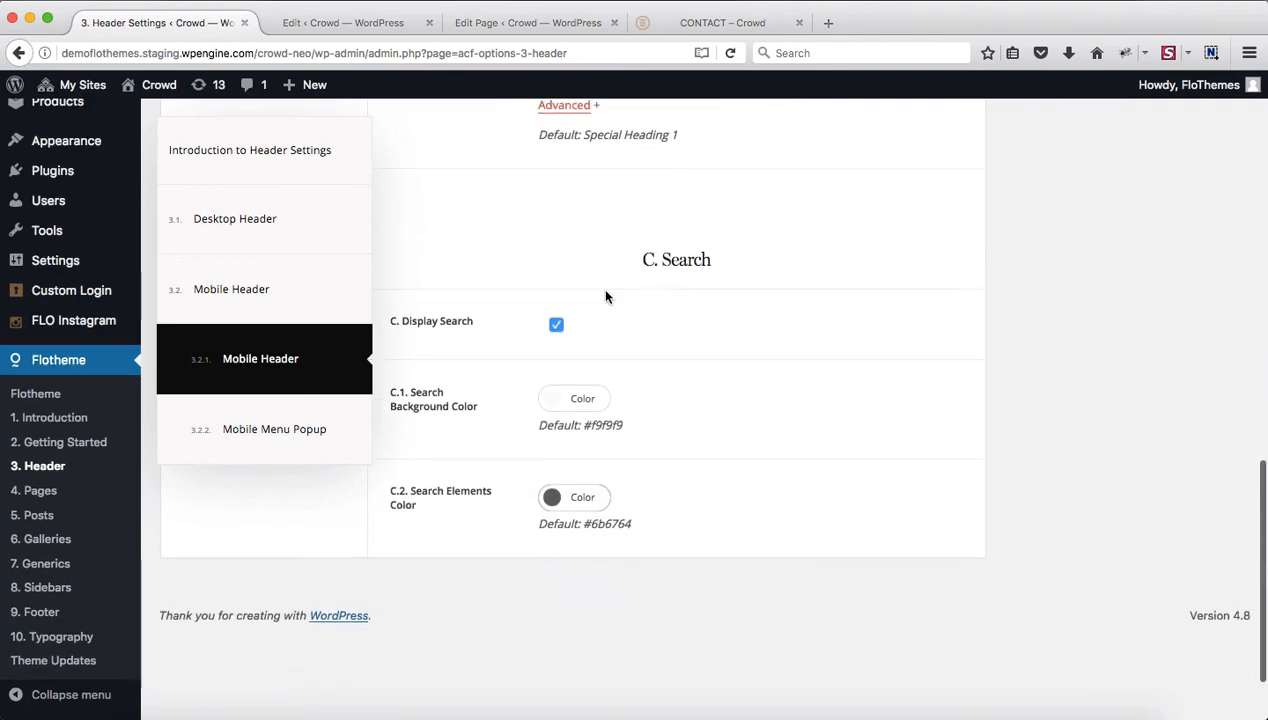
click(555, 325)
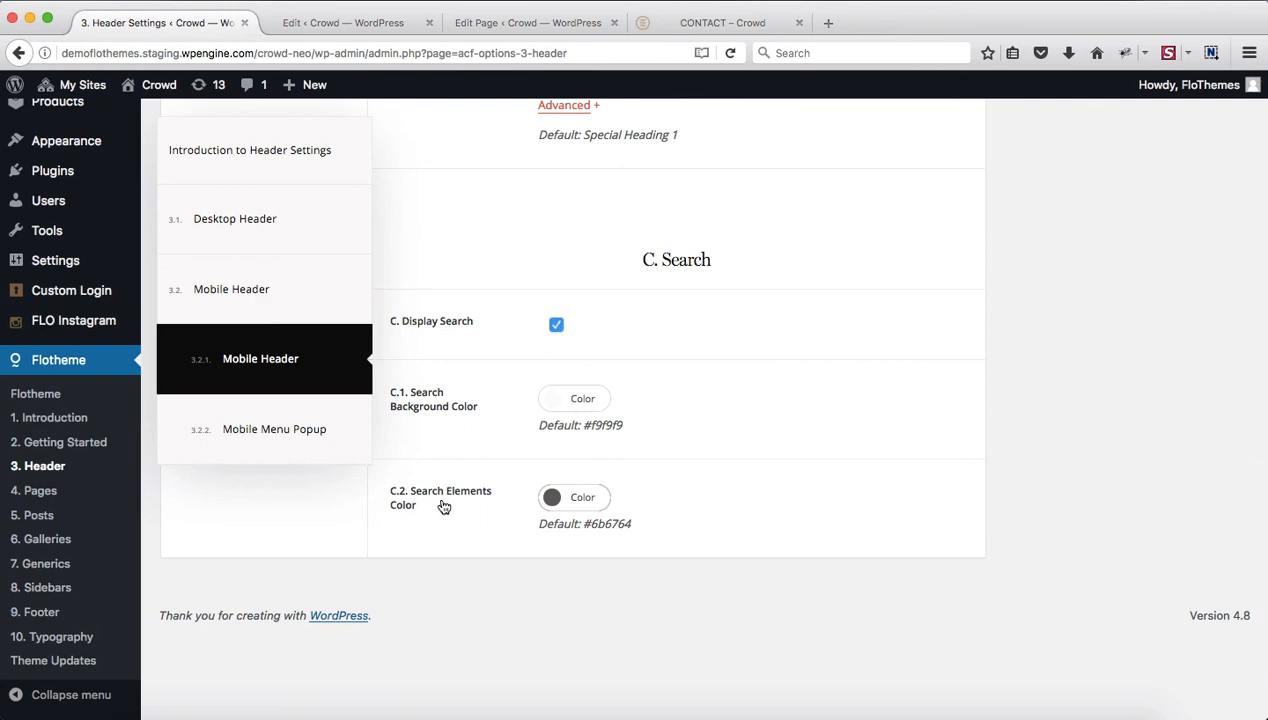
- Open the Mobile Menu Popup settings and examine the menu, second-level menu and addons options with the layout diagram
click(307, 450)
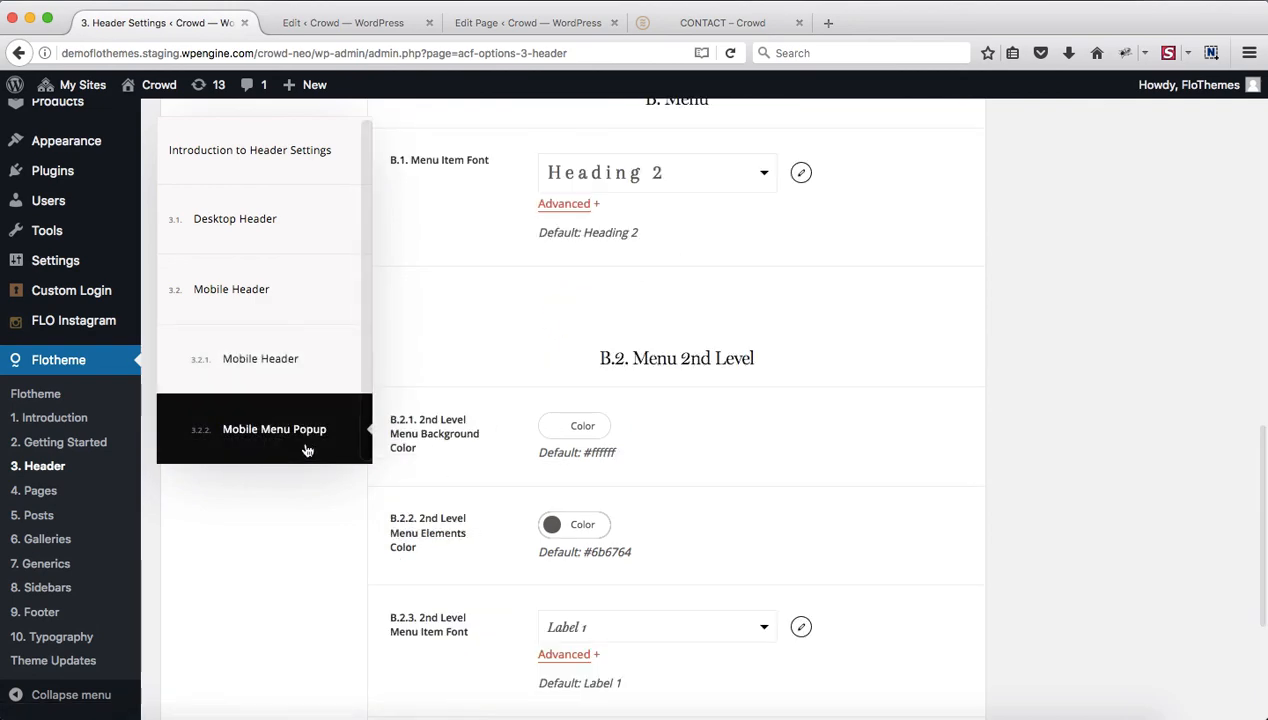
scroll(757, 280, down, 6)
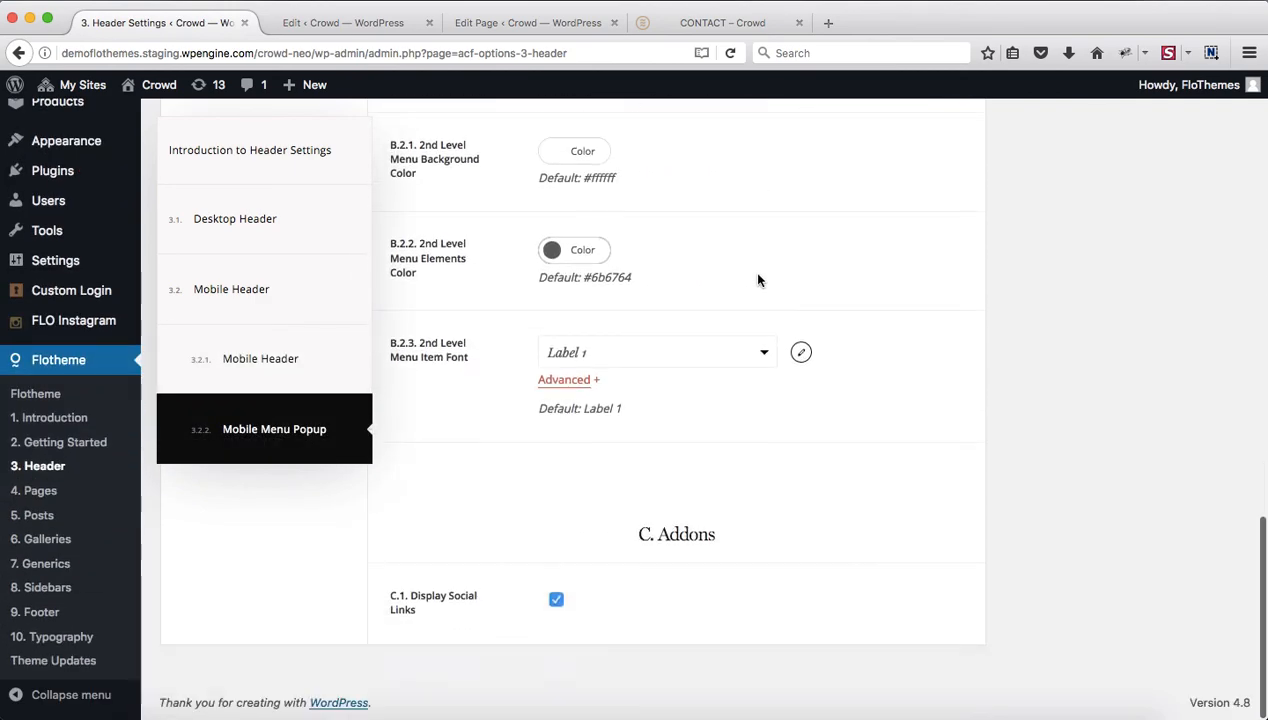
scroll(757, 280, up, 3)
scroll(757, 280, up, 10)
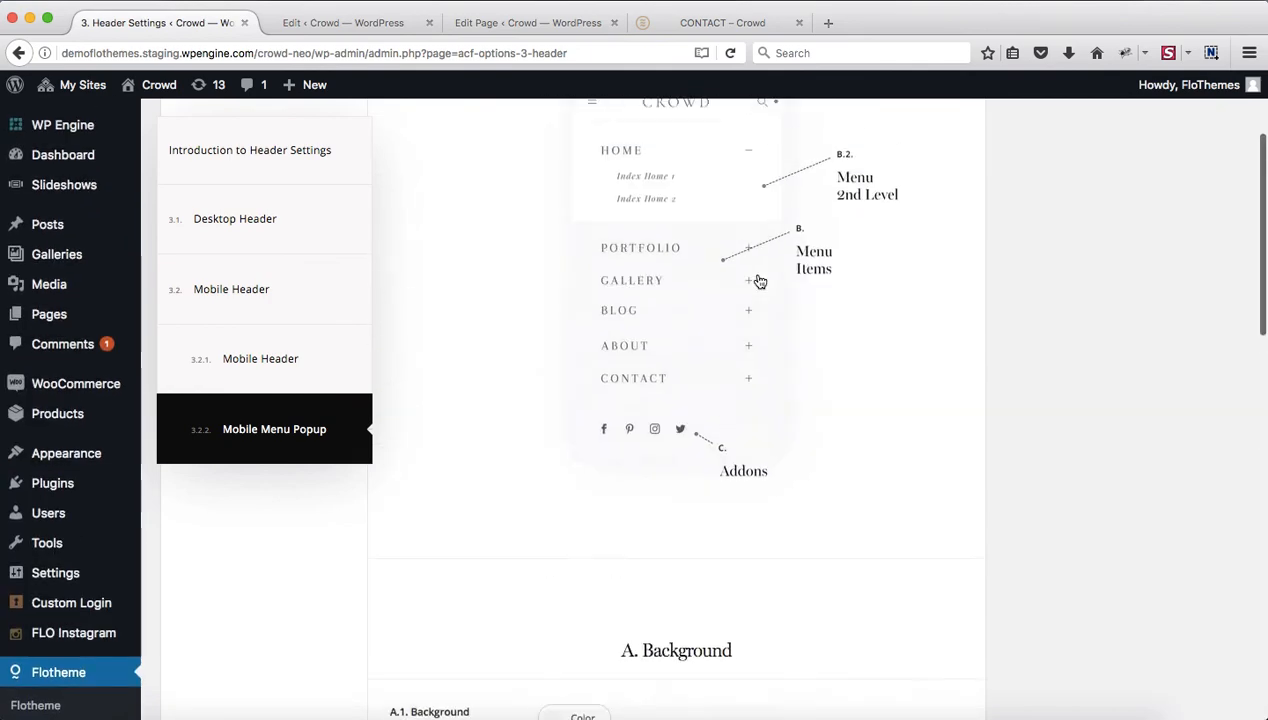
scroll(757, 280, up, 3)
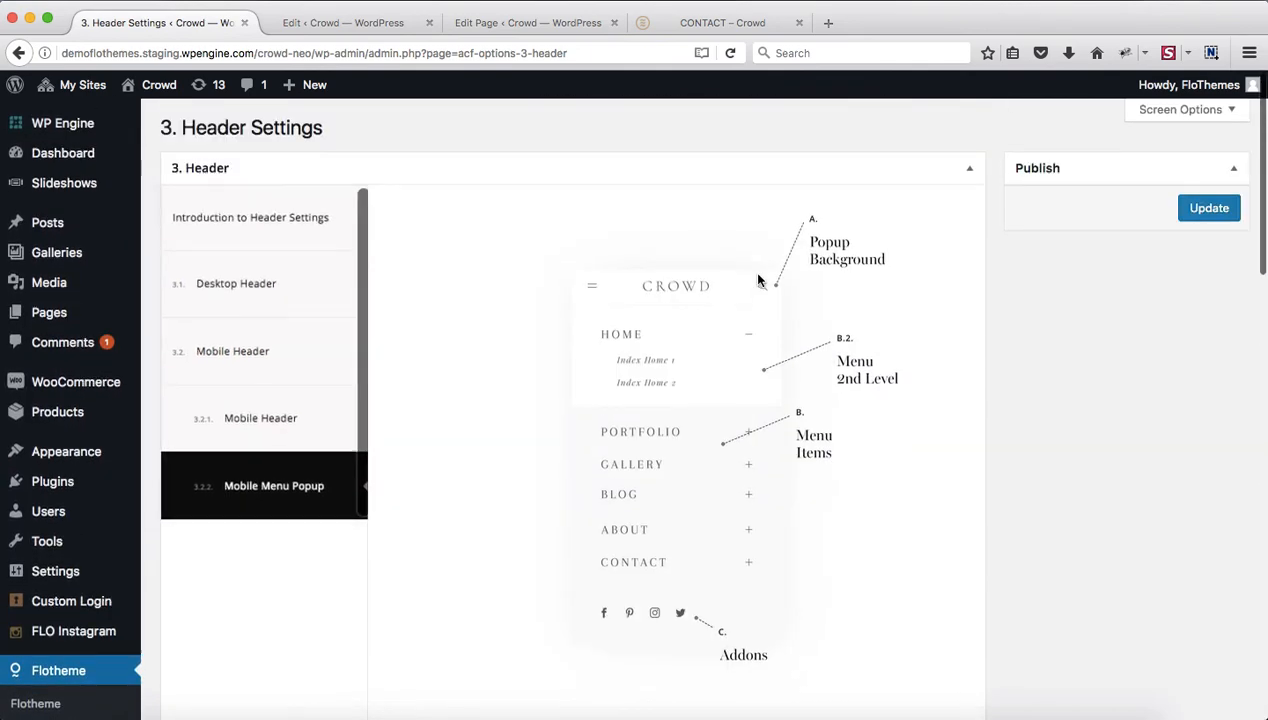
- Return to the Desktop Header types and review their Options from the layout diagram to the logo settings
click(245, 281)
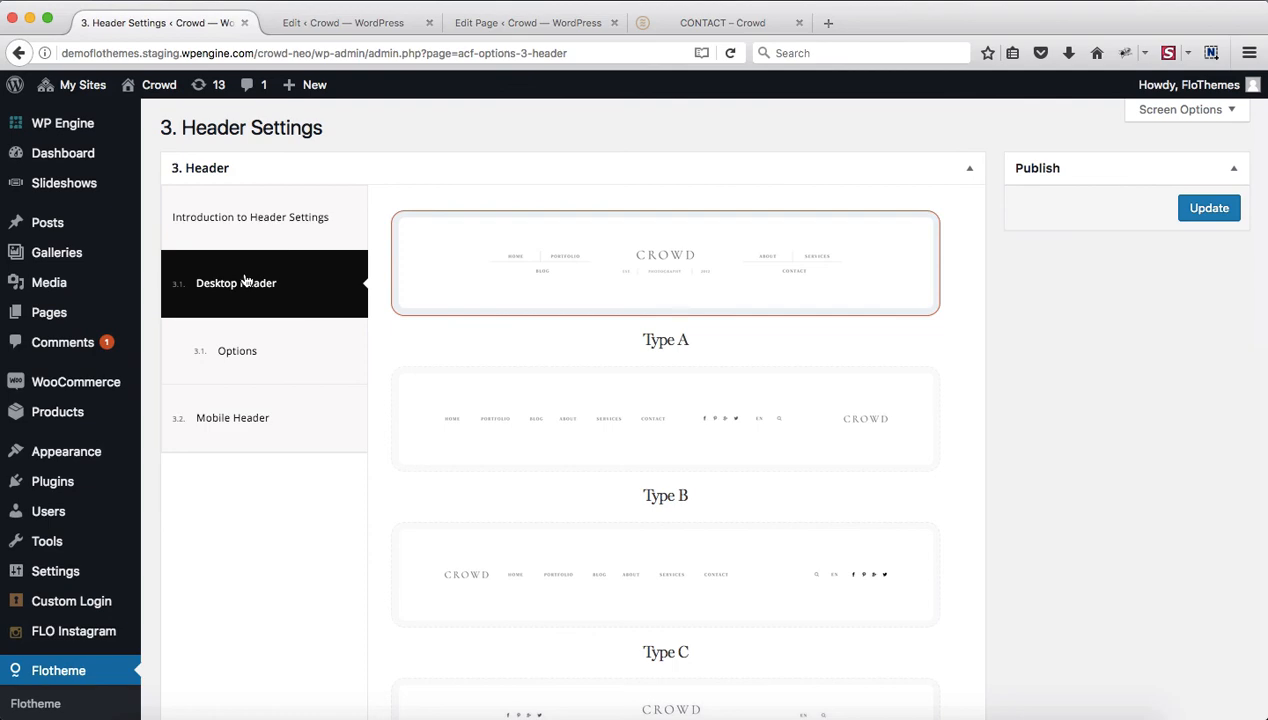
click(257, 351)
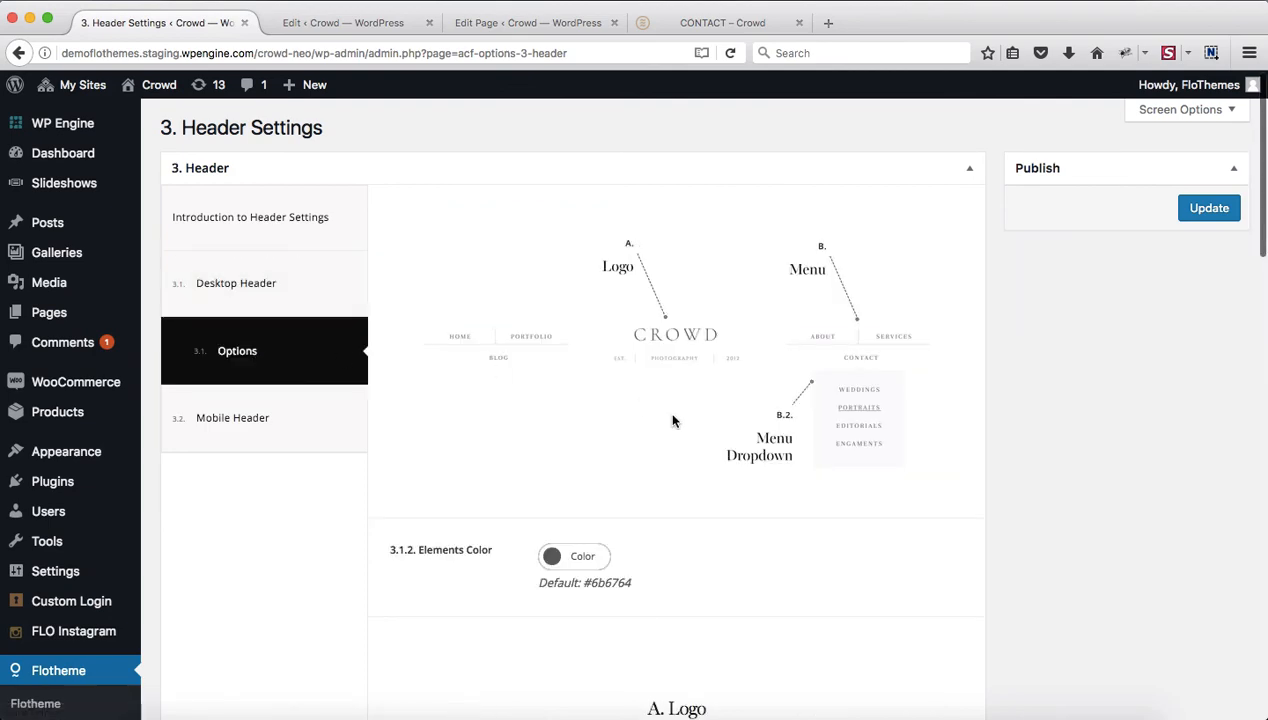
scroll(673, 421, down, 5)
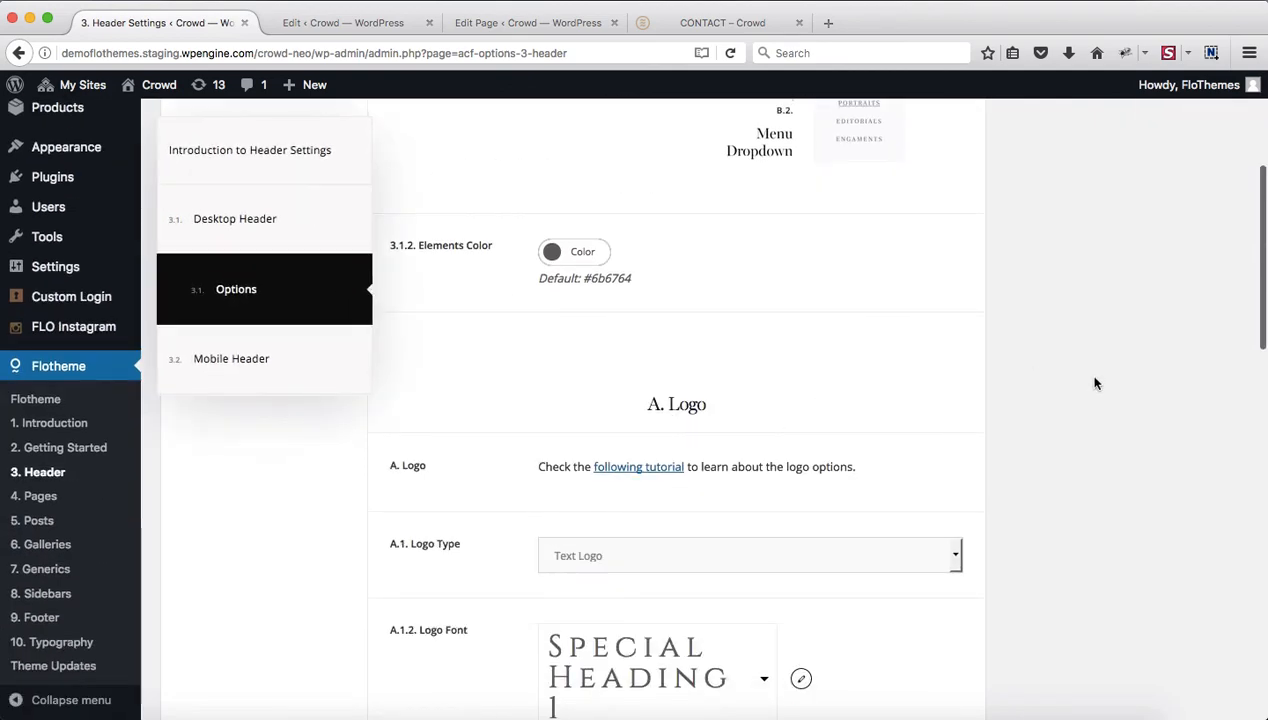